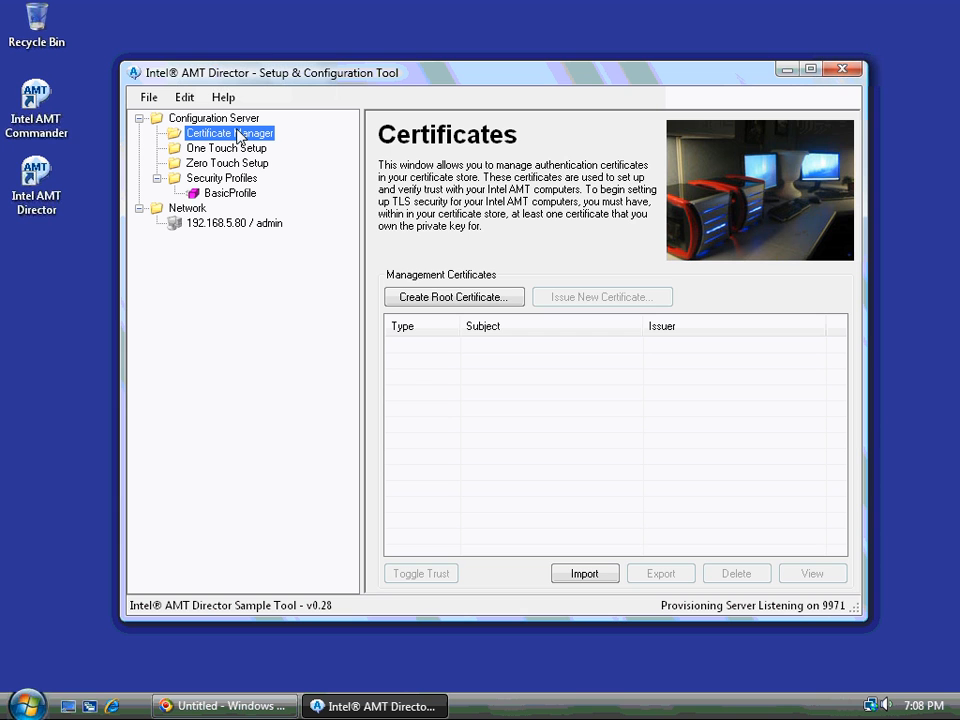
Connect to the AMT computer at 192.168.5.80 as admin and expand its entries
click(207, 223)
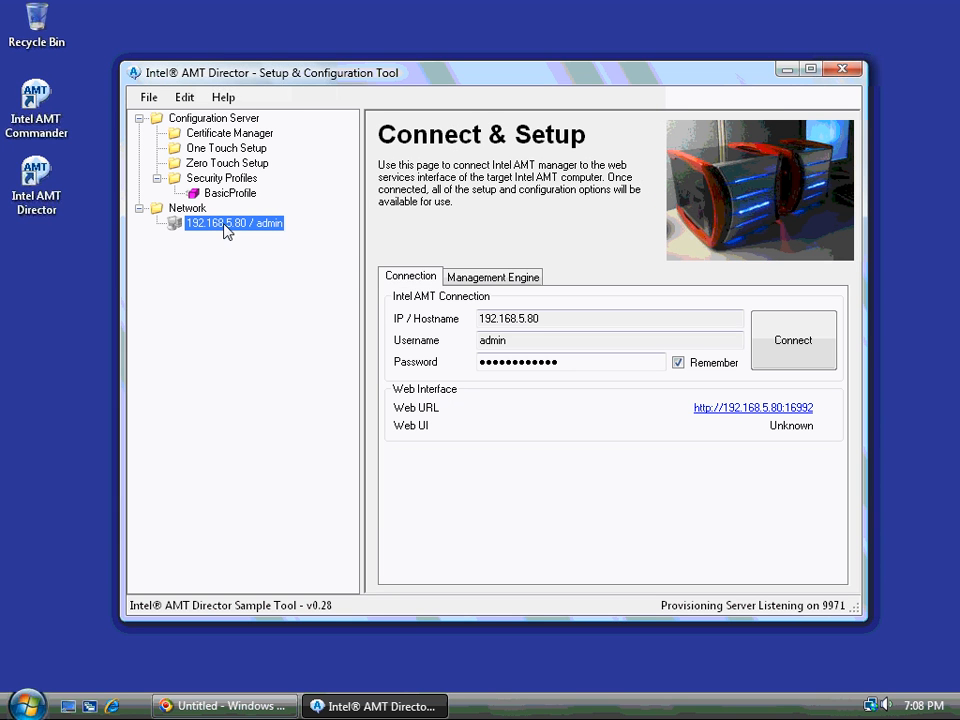
right_click(225, 226)
click(232, 235)
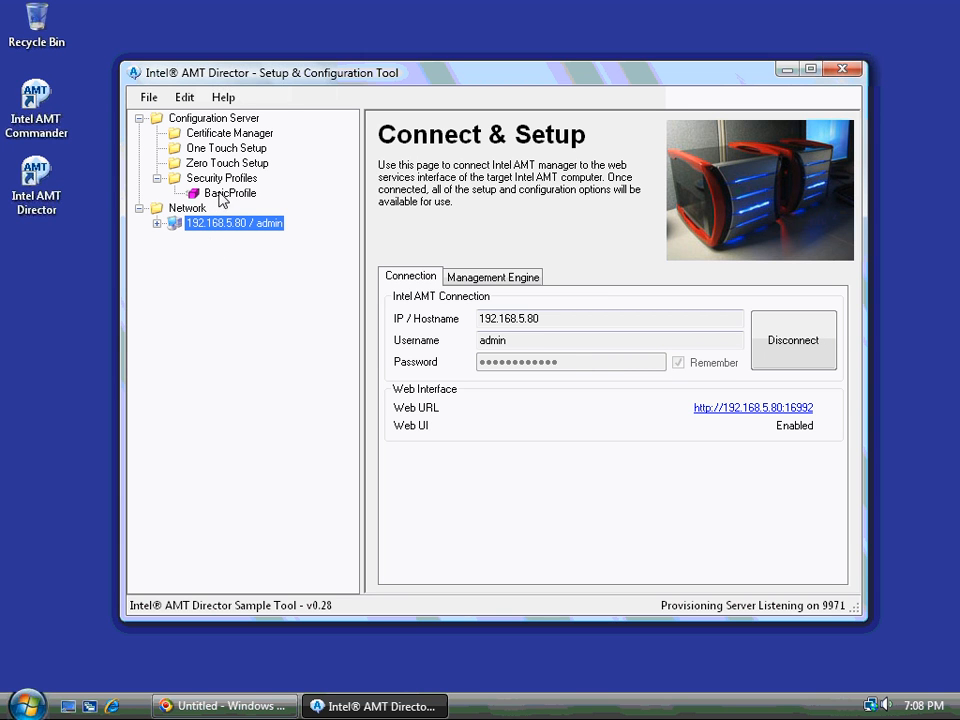
click(156, 223)
Review 192.168.5.80's Security Settings page, then show the Certificate Manager page
click(226, 242)
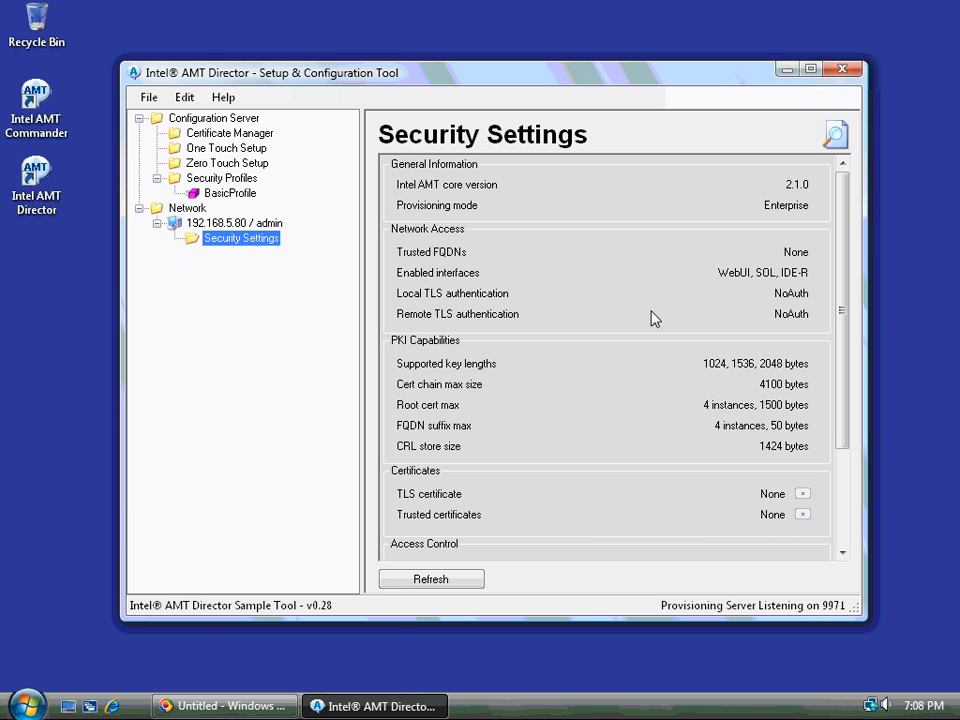
click(180, 136)
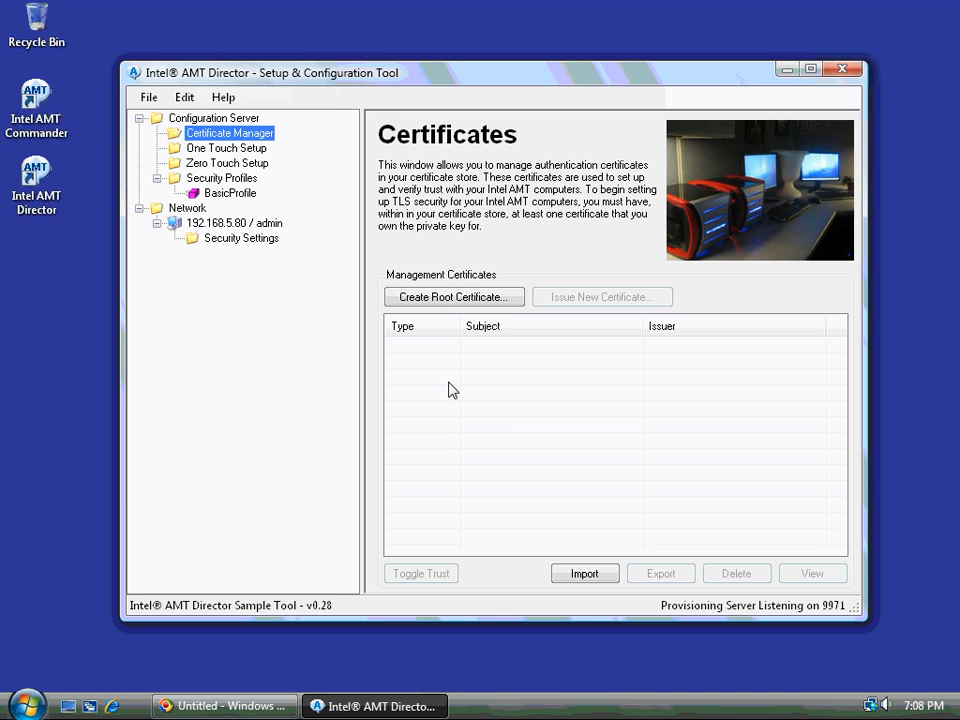
Generate a self-signed root certificate with common name 'Sample Root' and select it
click(437, 298)
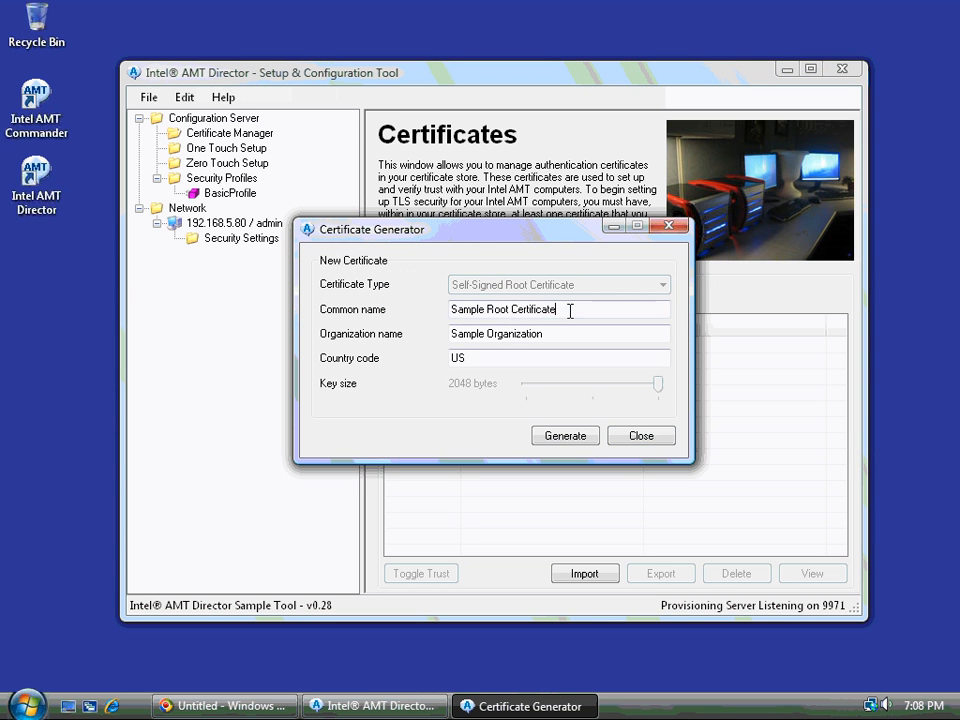
drag(570, 311, 338, 308)
text(Sample Root)
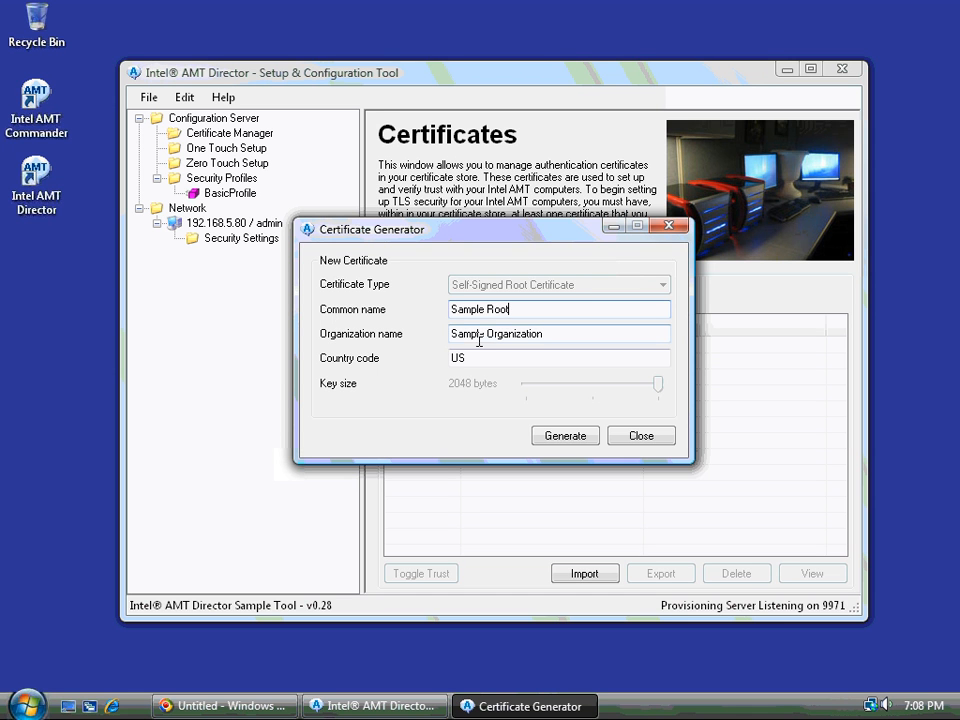
click(573, 436)
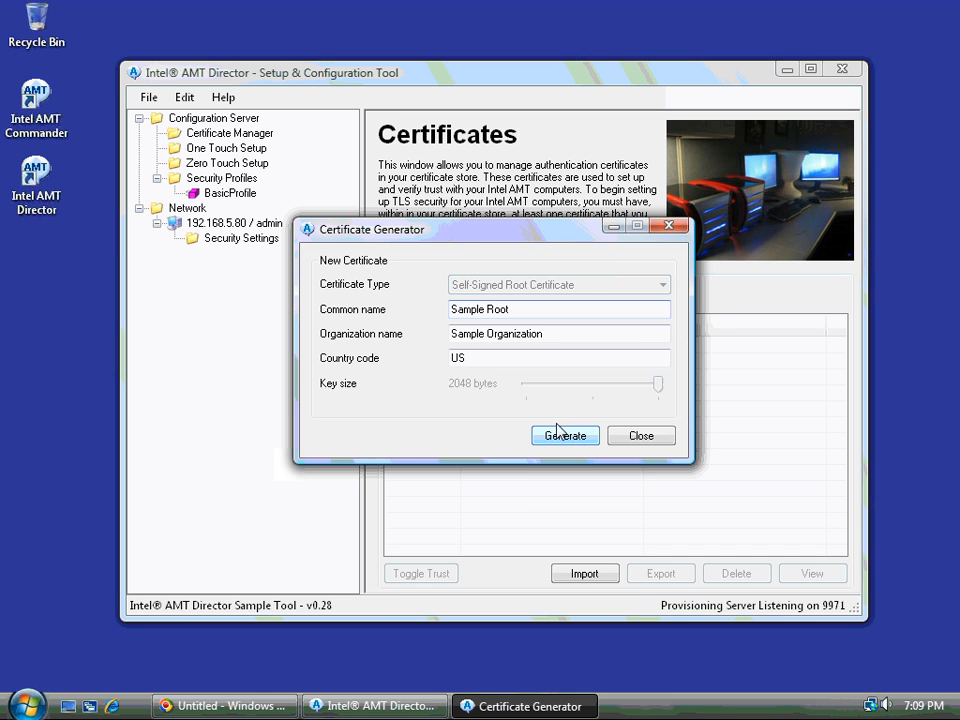
click(476, 350)
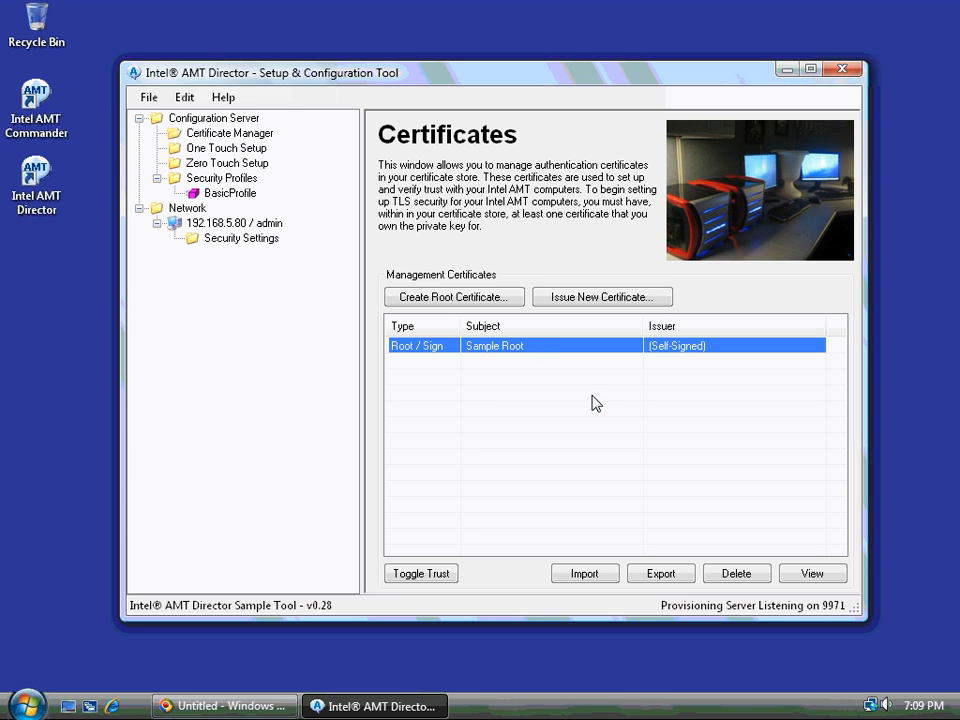
Toggle trust on Sample Root and confirm the warning so it reads Trusted / Sign
click(433, 361)
click(433, 349)
click(433, 578)
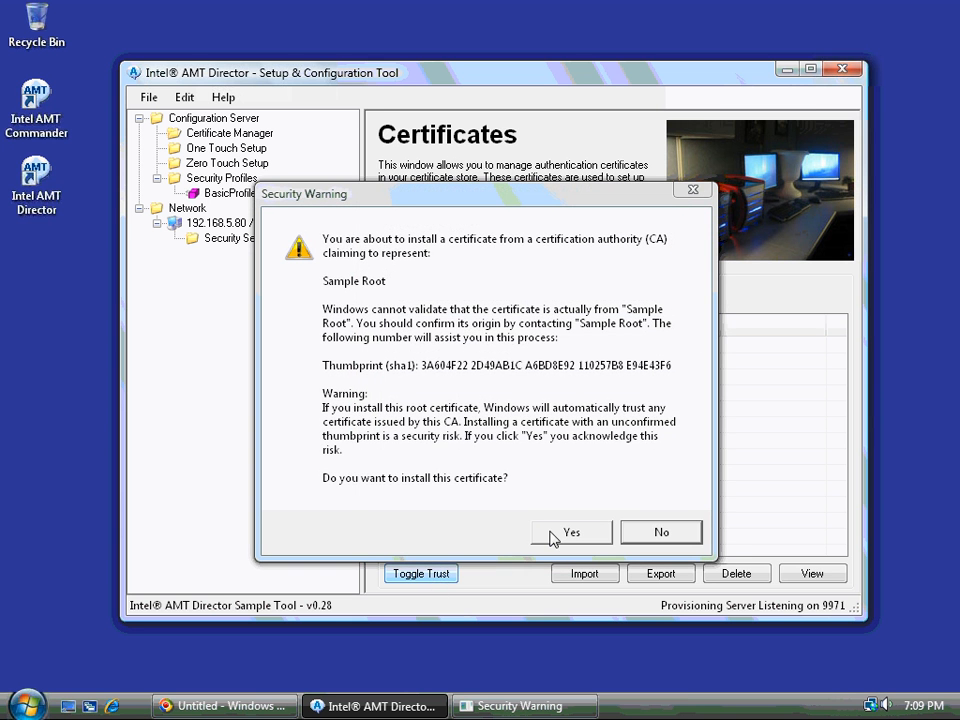
click(560, 533)
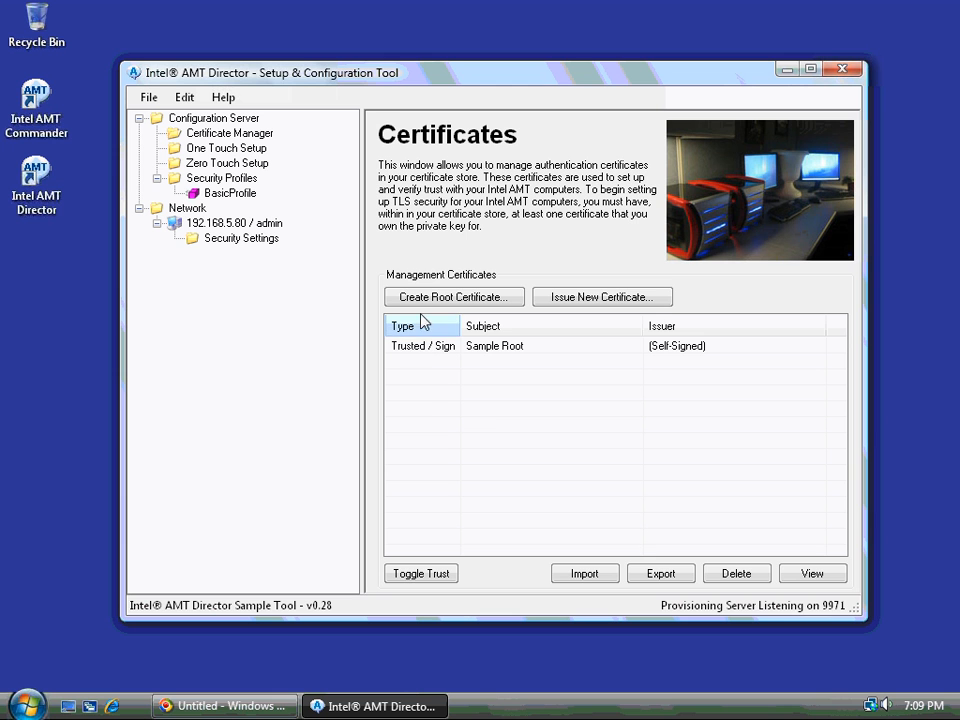
click(508, 354)
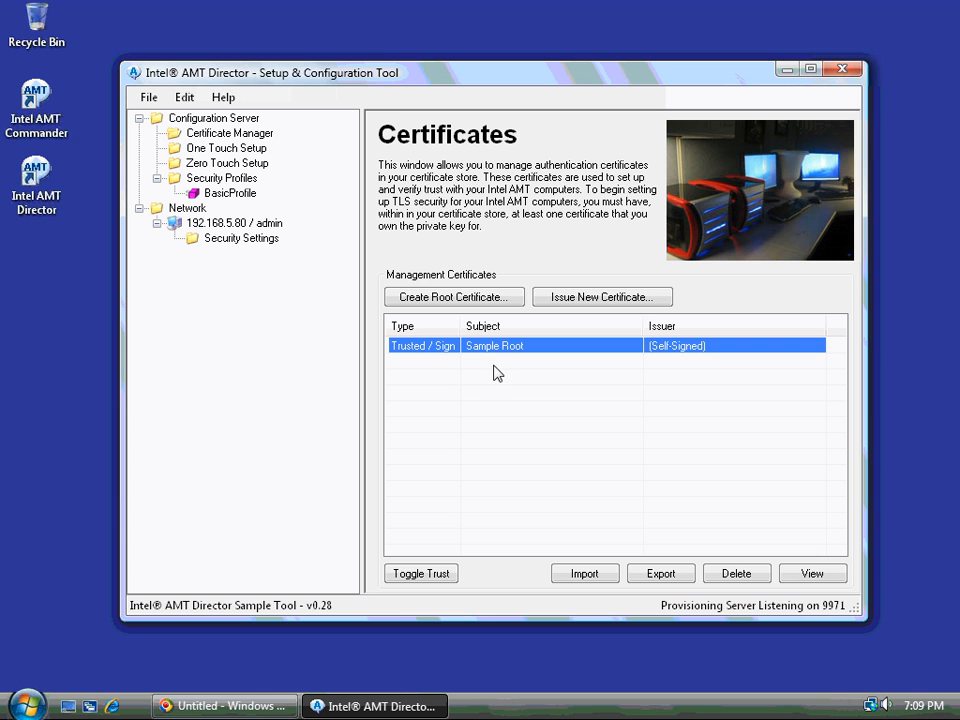
click(493, 371)
click(488, 350)
click(570, 305)
drag(506, 235, 510, 231)
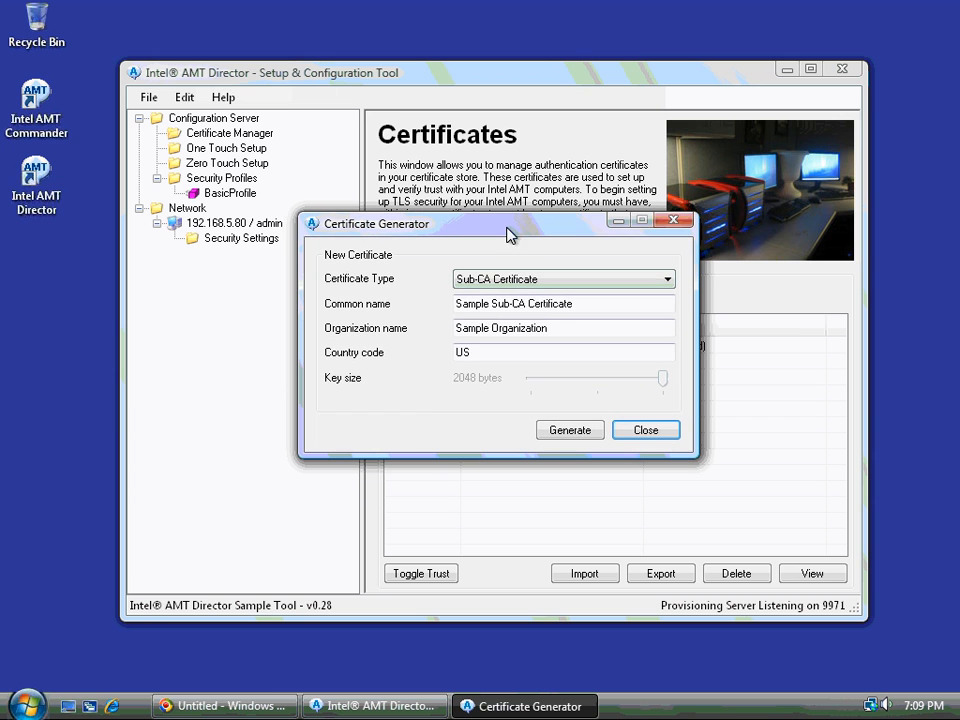
click(499, 279)
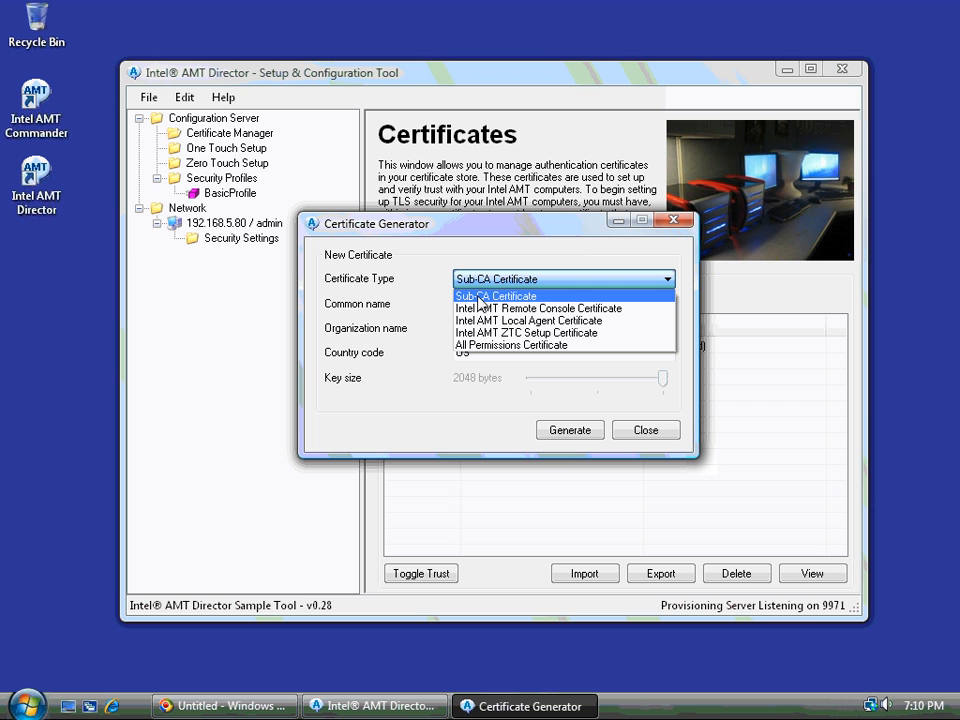
click(493, 346)
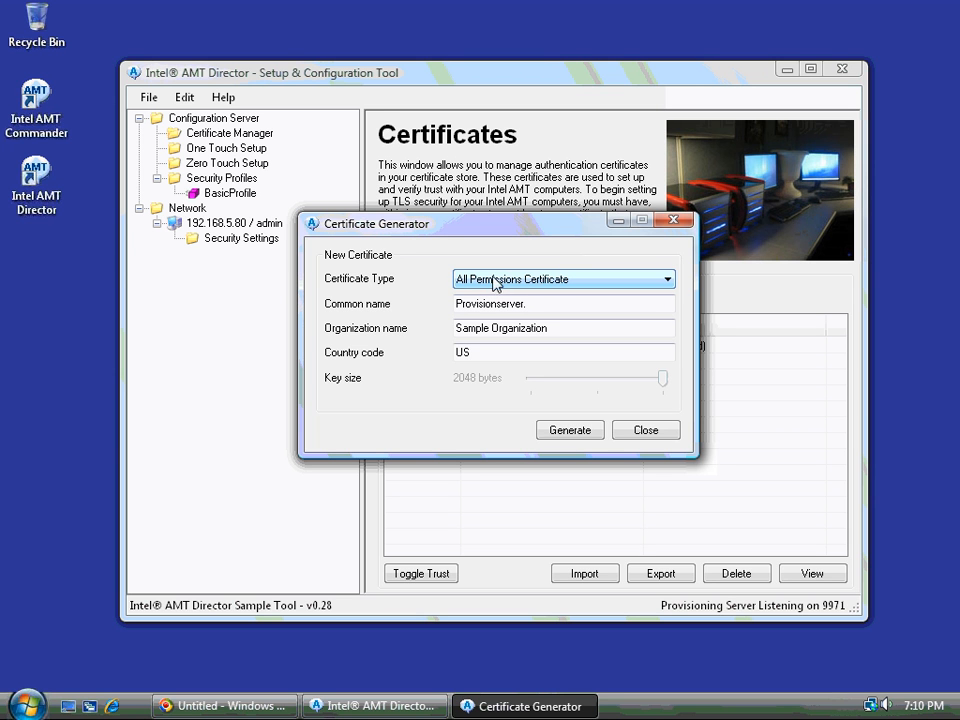
click(532, 282)
click(532, 282)
click(532, 282)
click(532, 282)
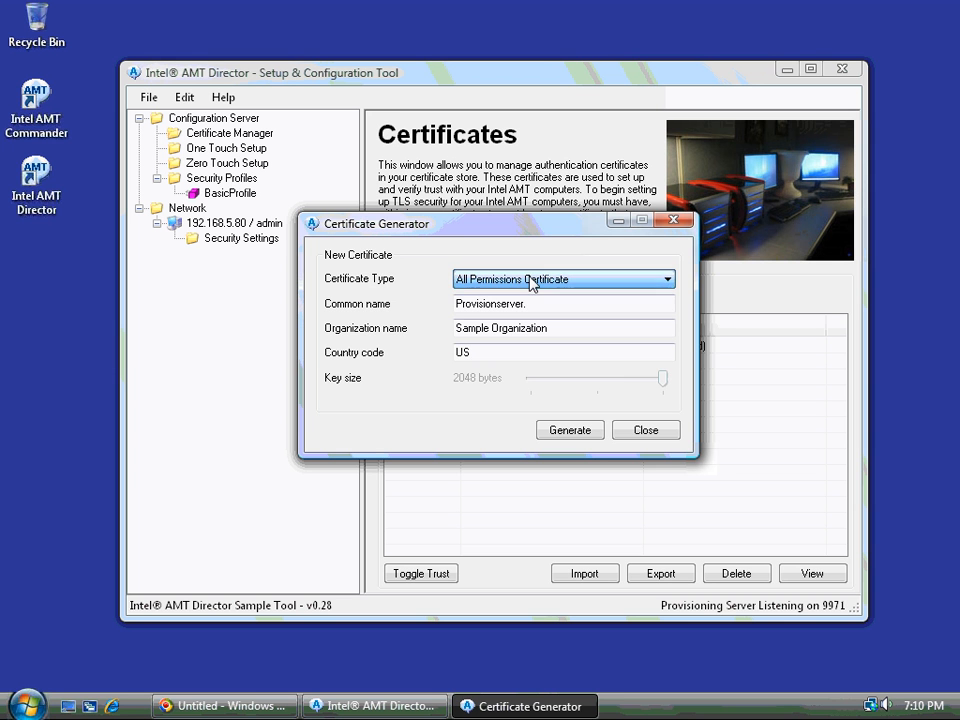
click(622, 432)
click(466, 347)
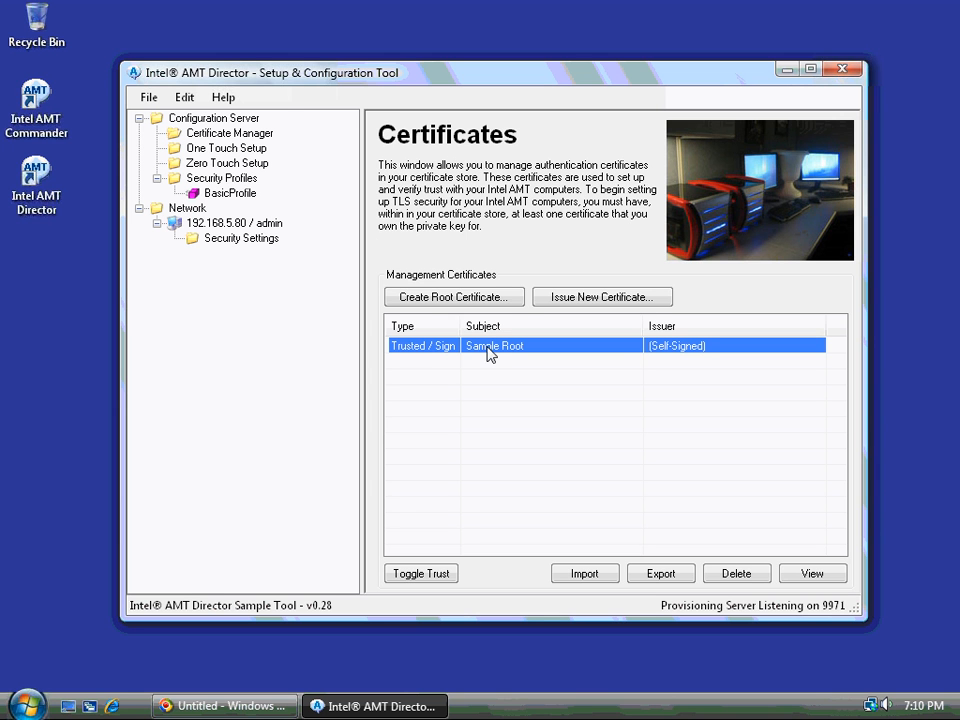
Add a new security profile named 'SecureProfile' and open its settings
click(214, 180)
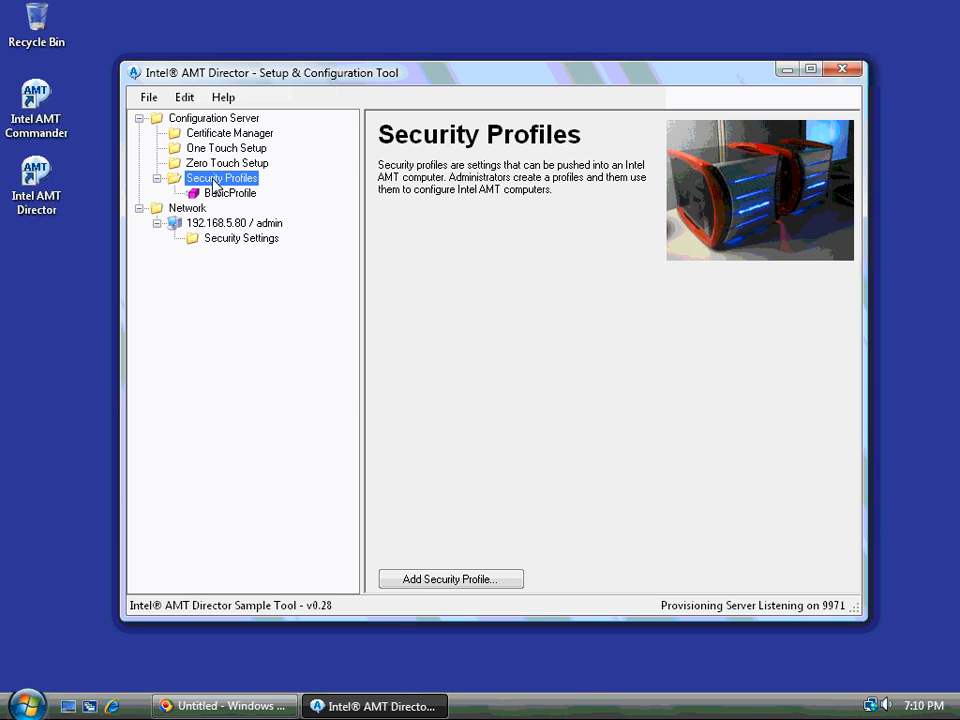
right_click(214, 183)
click(242, 194)
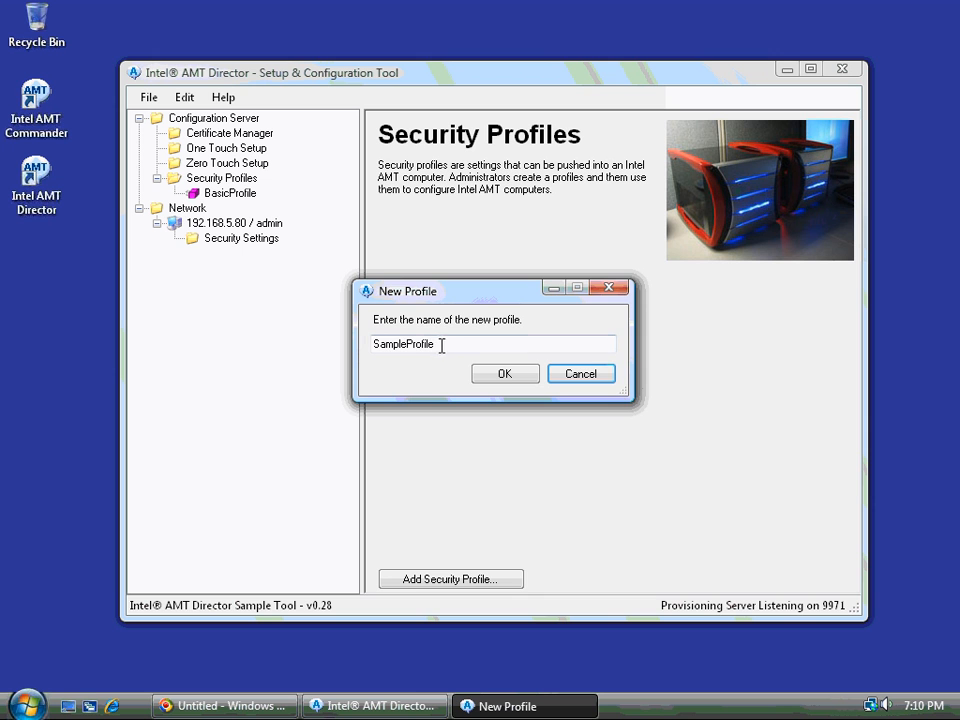
drag(404, 344, 257, 339)
text(Secure)
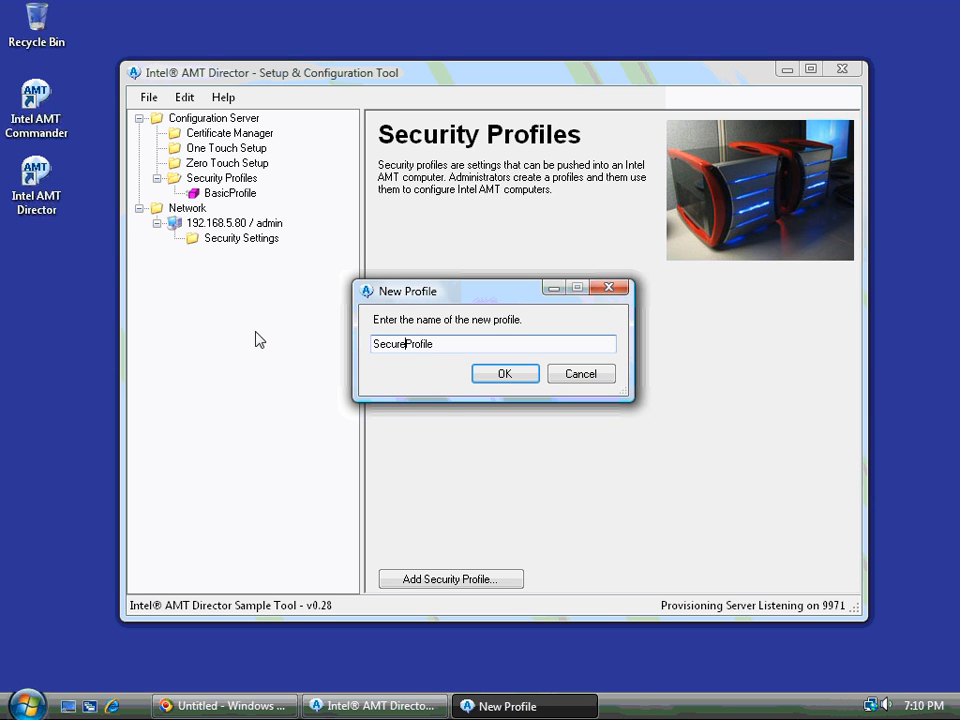
click(490, 374)
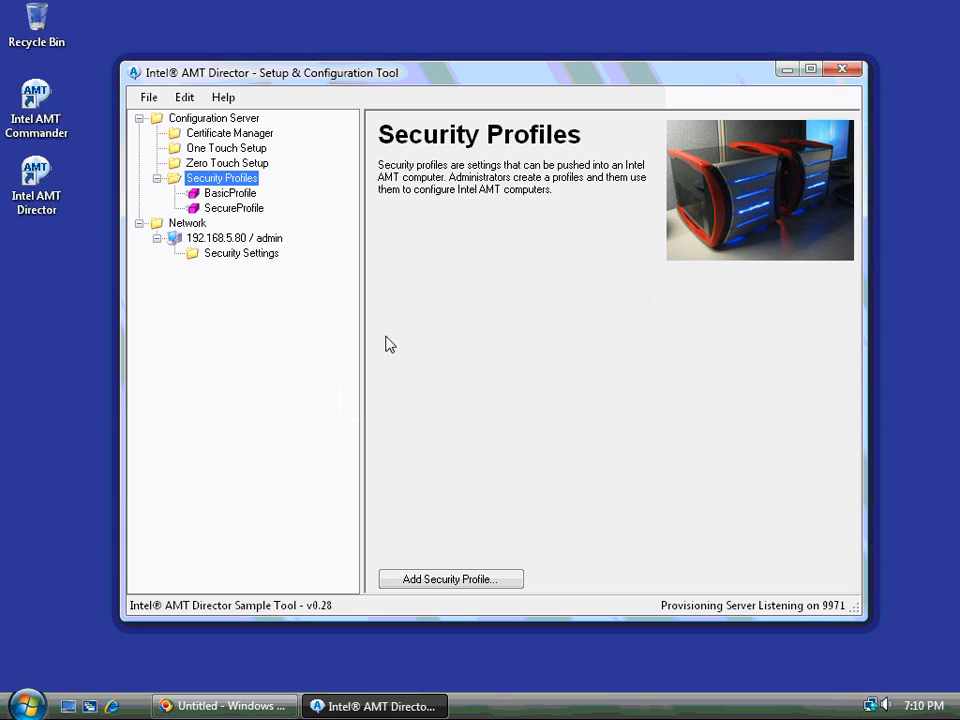
click(229, 209)
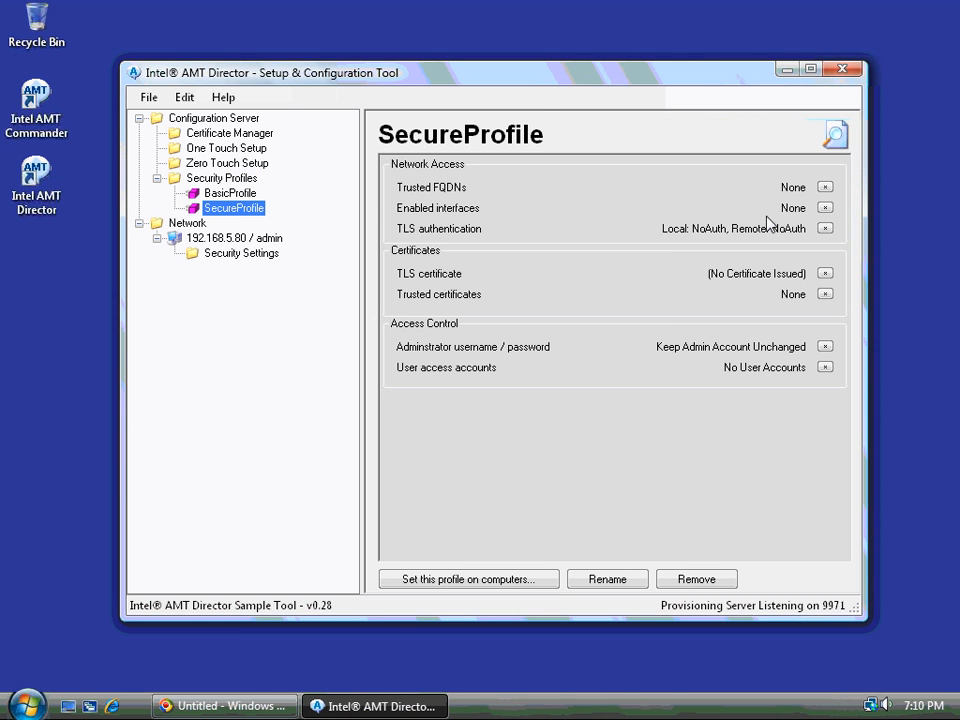
Enable the Web Interfaces, IDE Redirect and Serial-over-LAN interfaces for SecureProfile
click(825, 208)
click(392, 336)
click(400, 357)
click(410, 378)
click(517, 417)
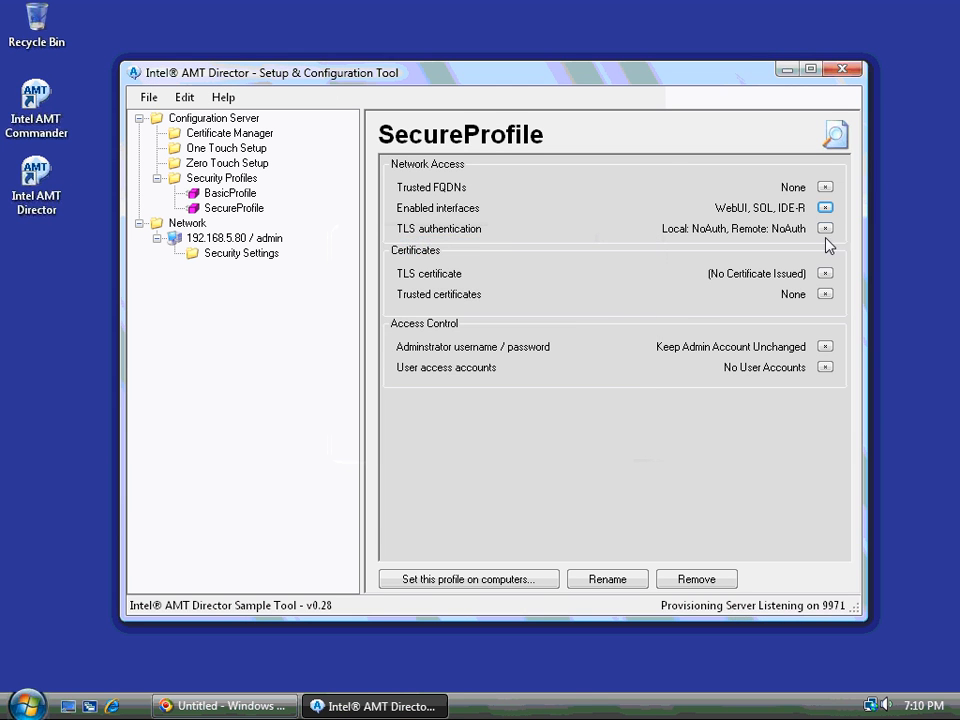
Turn on TLS with server authentication for both local and remote connections
click(825, 228)
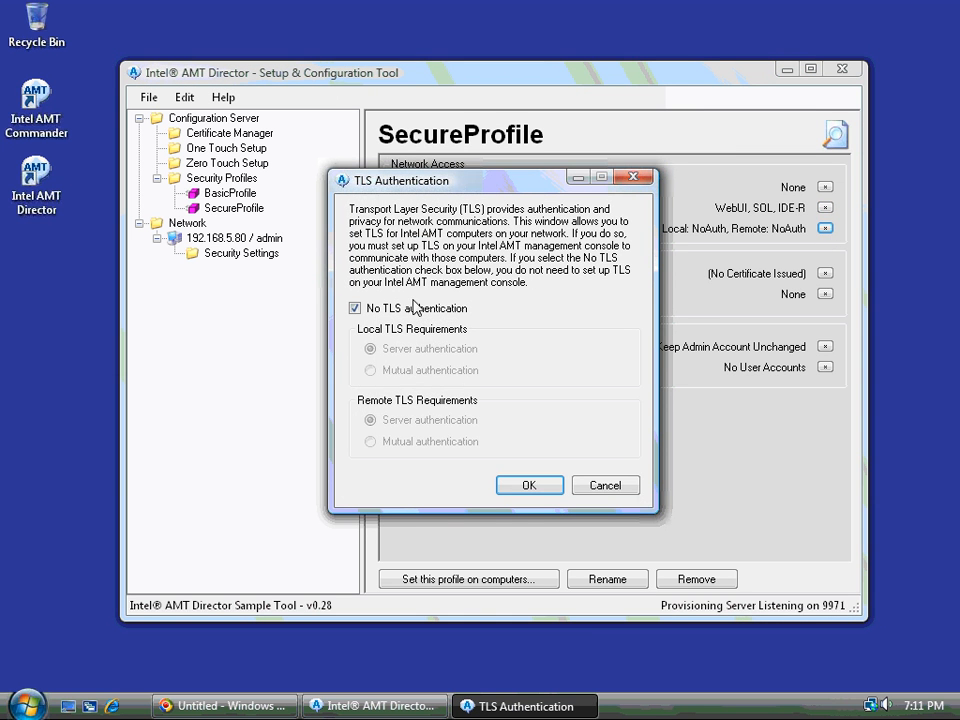
click(369, 308)
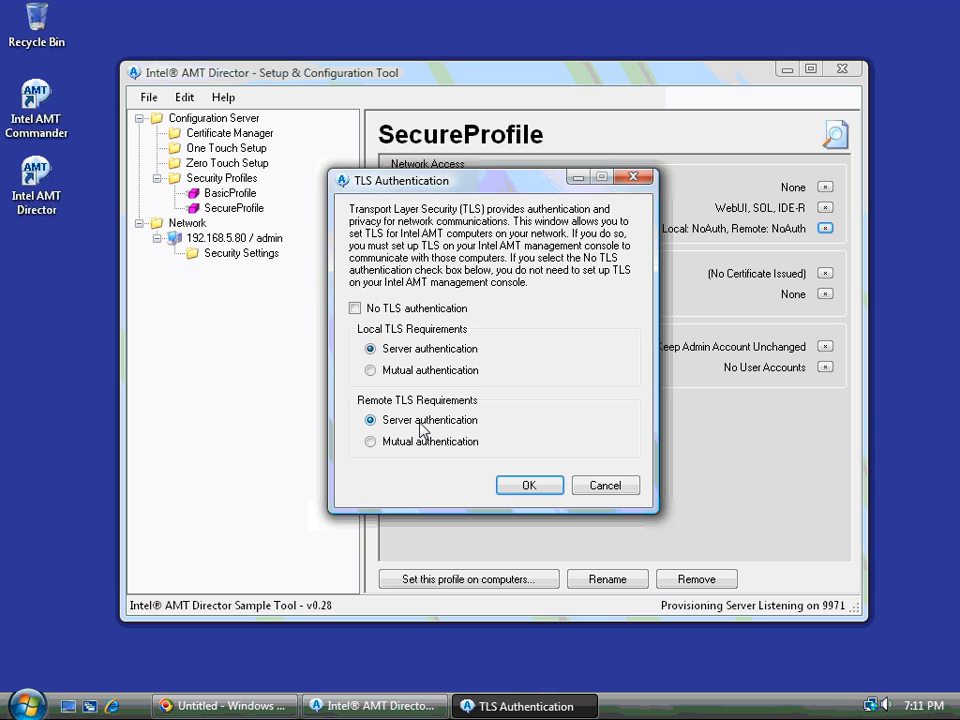
click(540, 489)
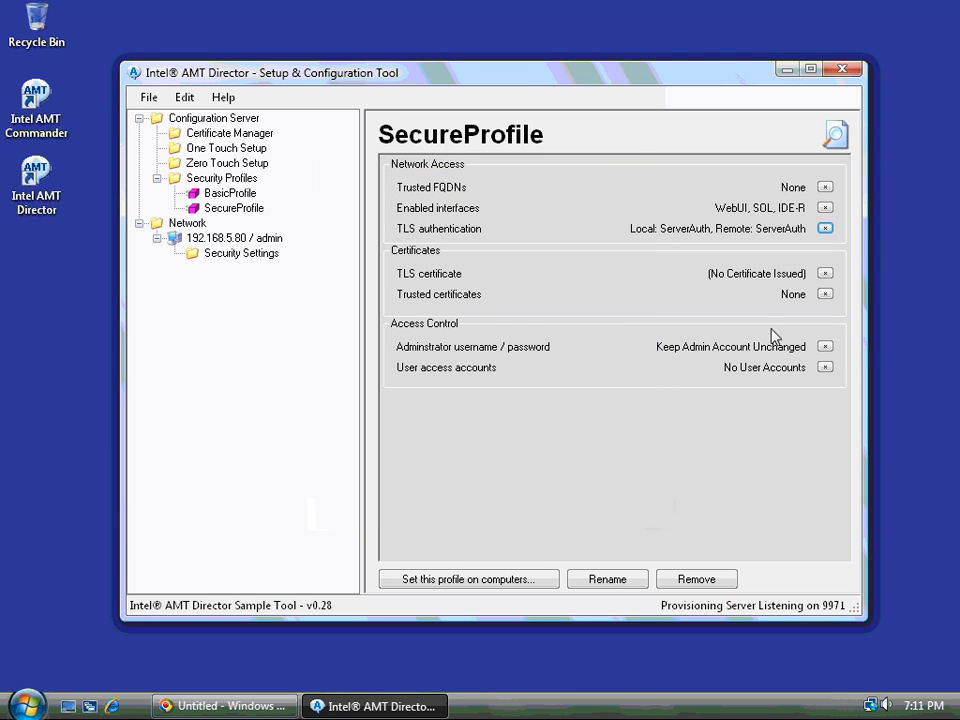
click(825, 273)
Issue the TLS certificate from Sample Root, named by computer IP, with organization name and 2048-byte keys
click(475, 310)
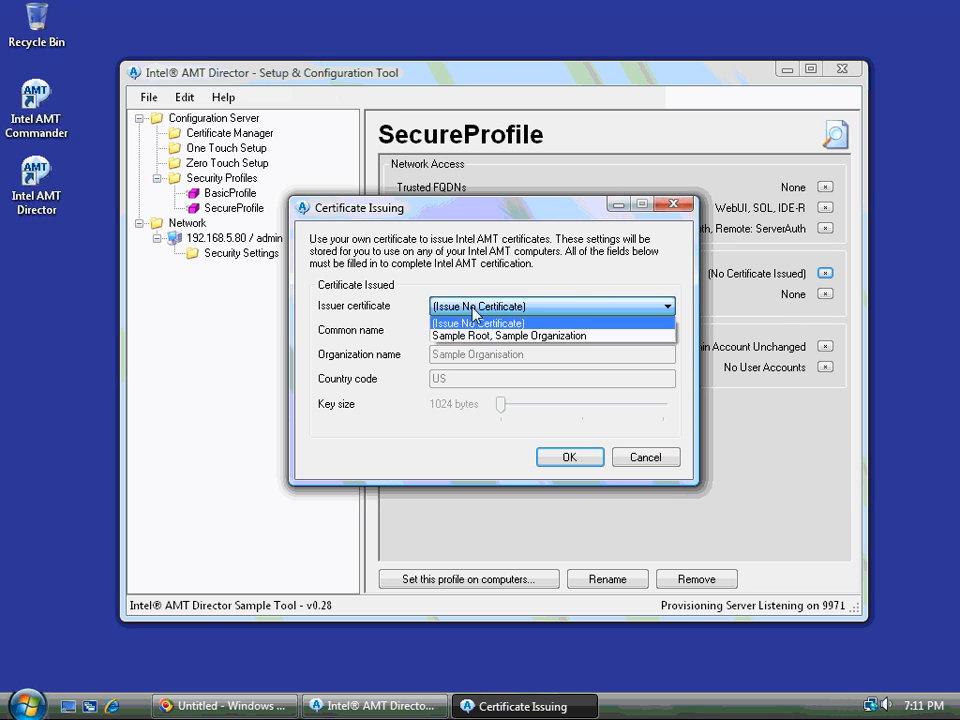
click(480, 335)
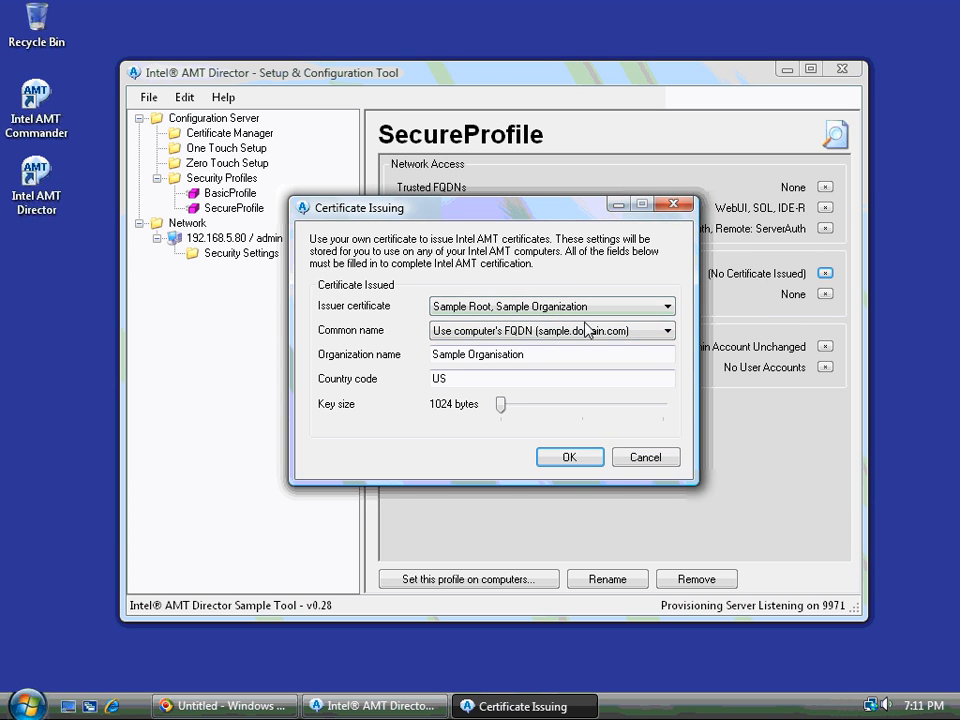
click(510, 331)
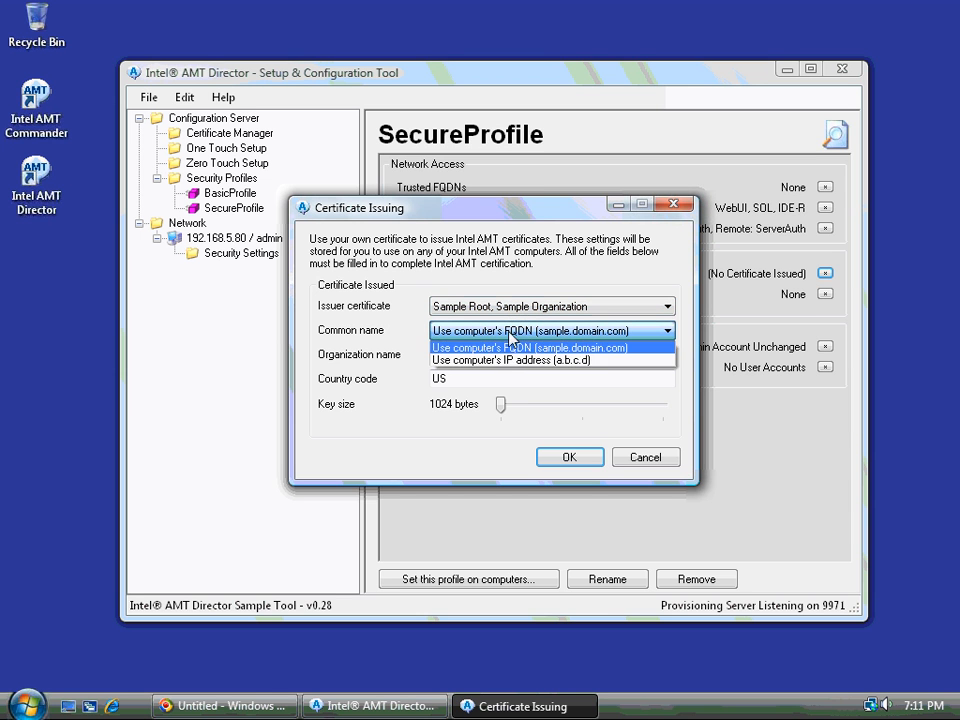
click(509, 360)
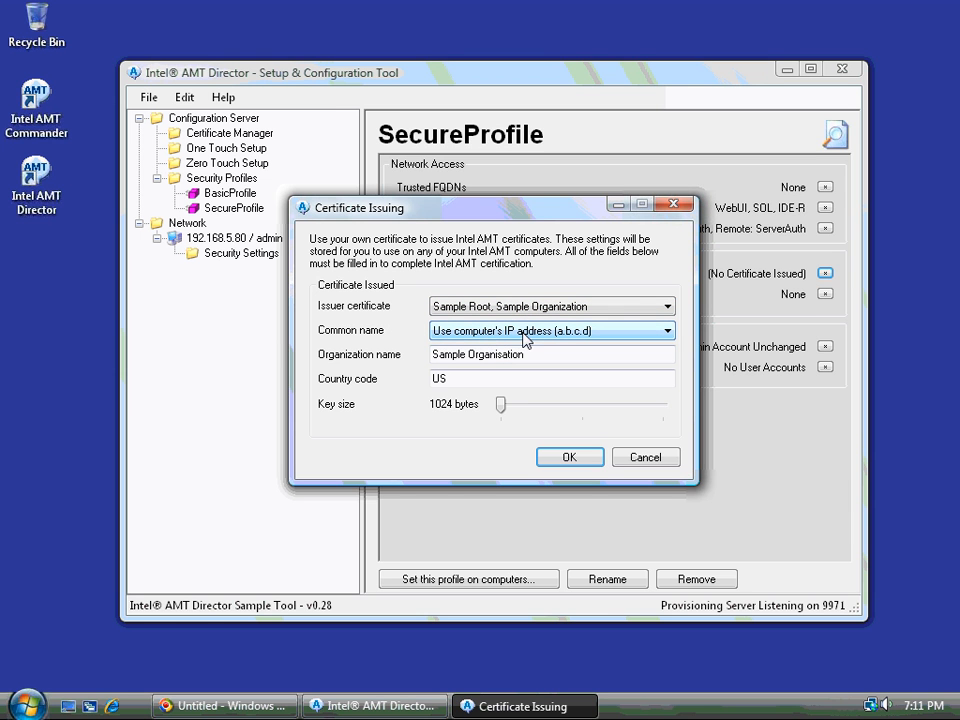
click(515, 352)
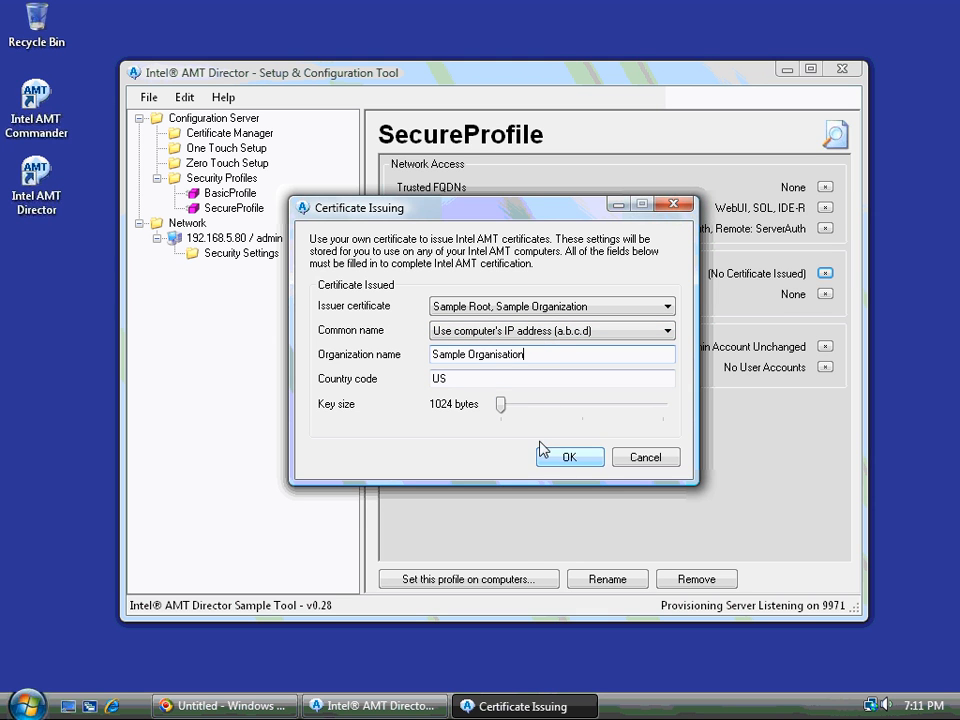
mouse_move(503, 406)
mouse_down()
mouse_move(691, 412)
mouse_move(497, 405)
mouse_up()
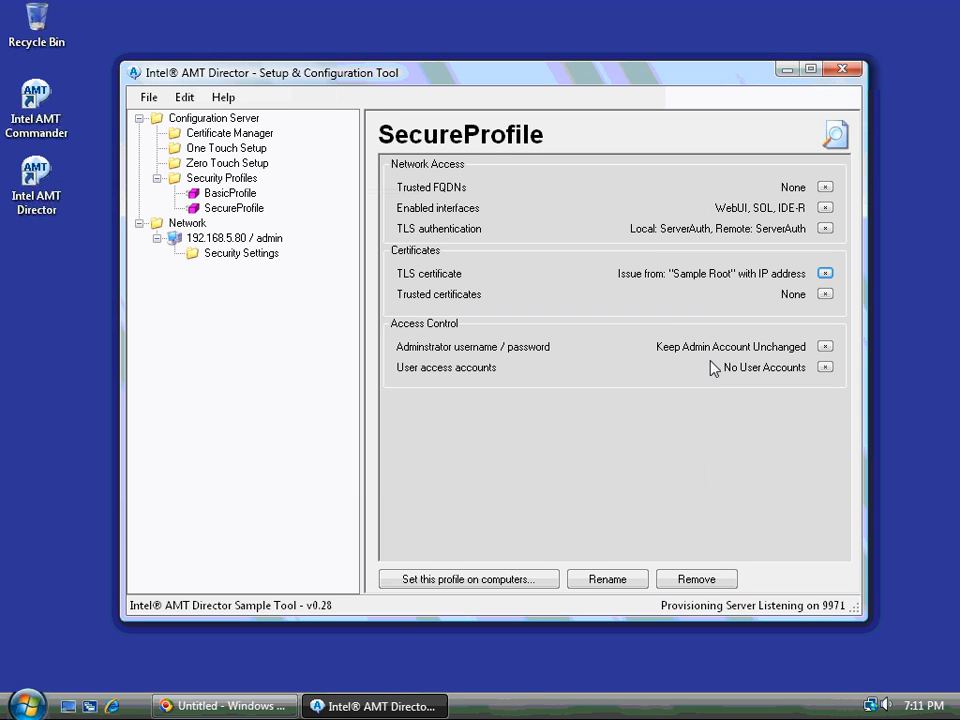
Add Sample Root as SecureProfile's trusted certificate and leave trusted FQDNs empty
click(825, 294)
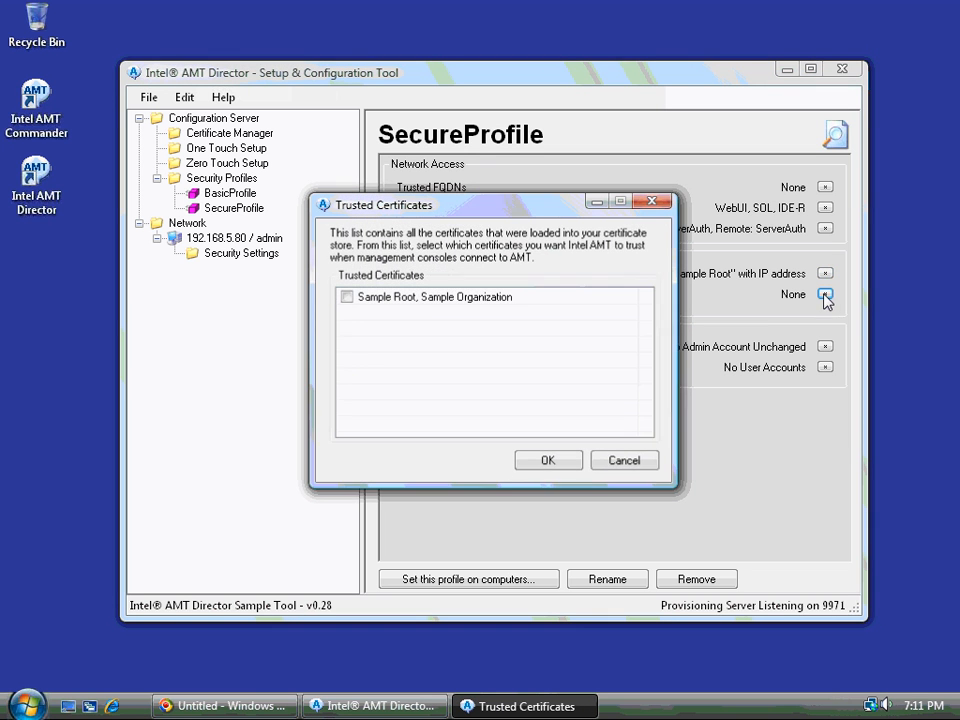
click(347, 298)
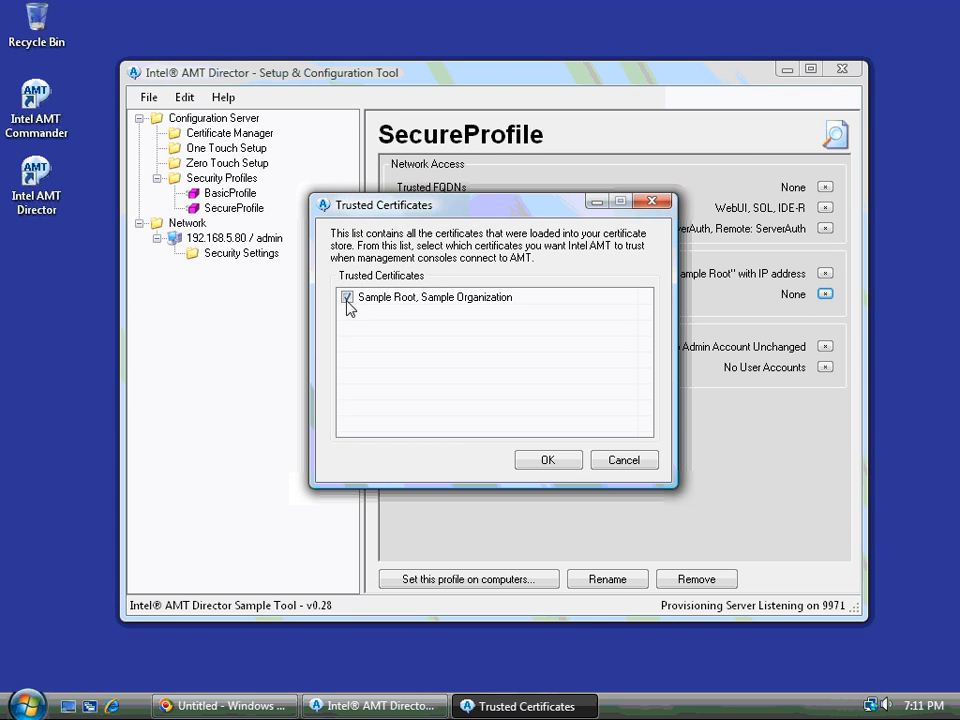
click(551, 462)
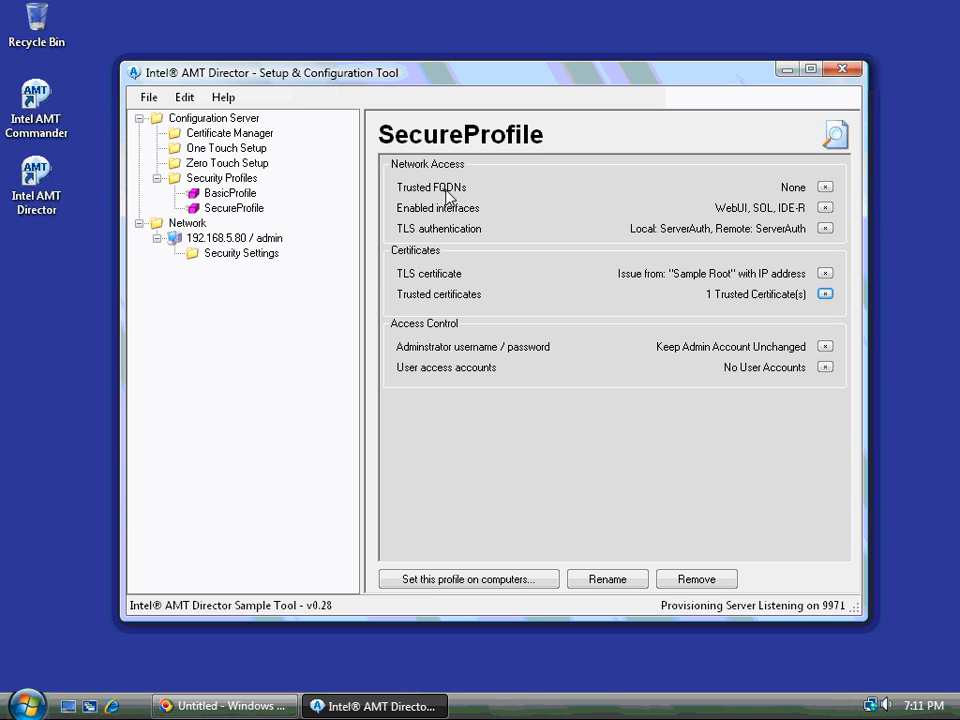
click(825, 188)
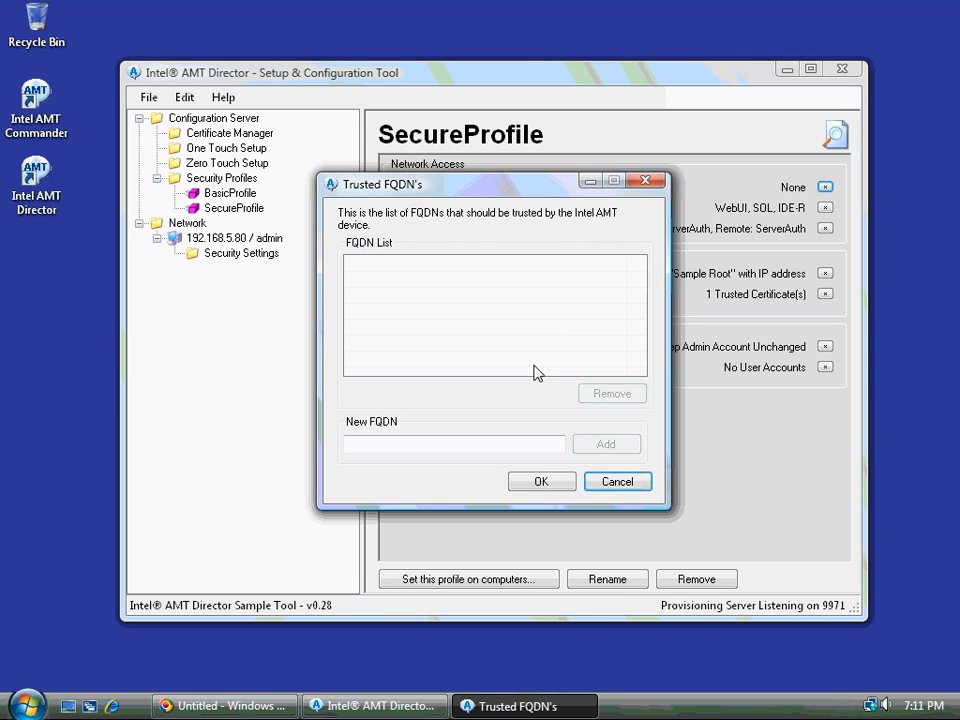
click(619, 485)
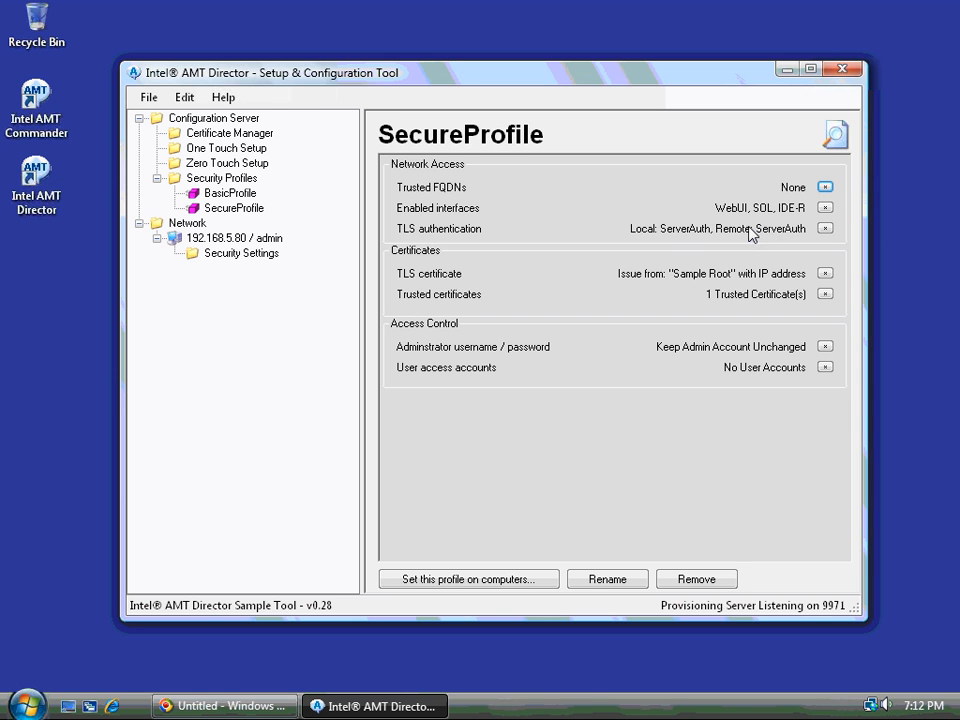
Apply SecureProfile to 192.168.5.80 and open its HTTPS web UI on port 16993
right_click(246, 215)
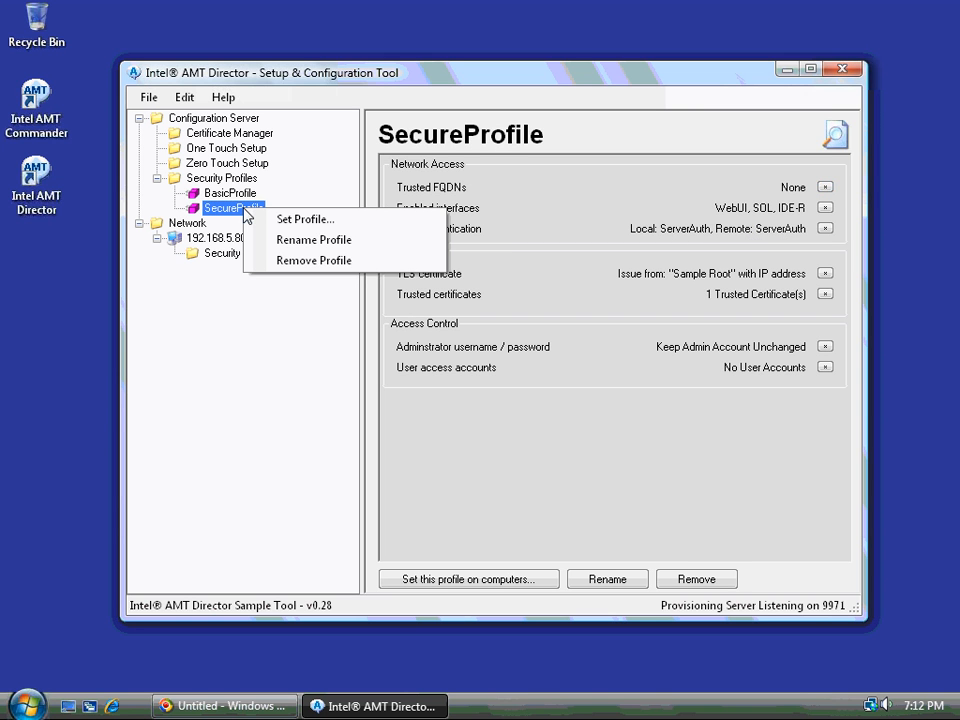
click(271, 220)
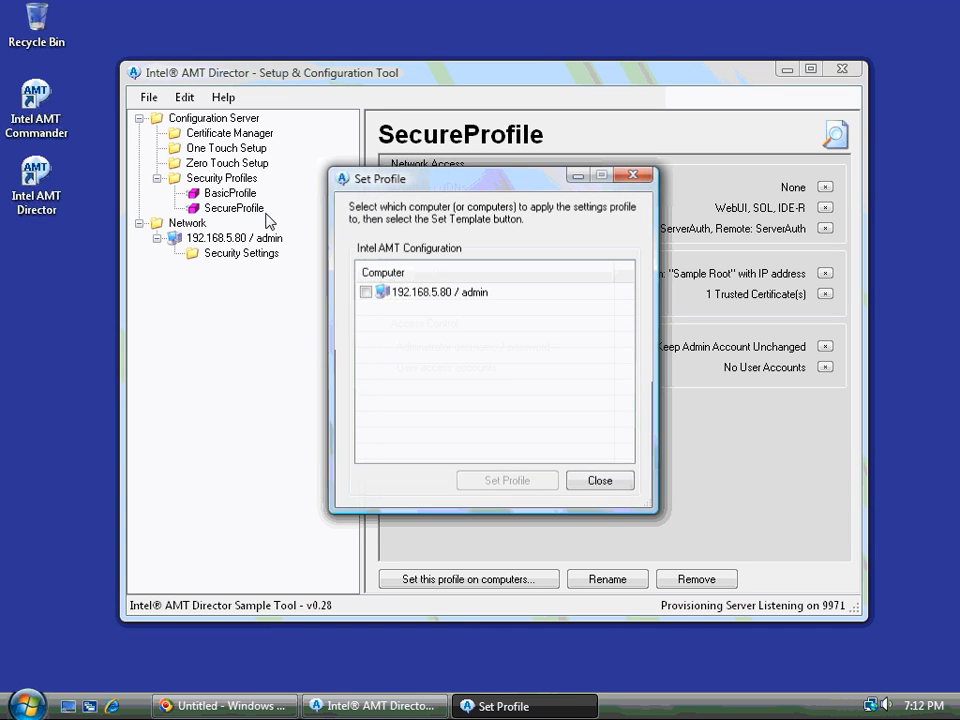
click(366, 292)
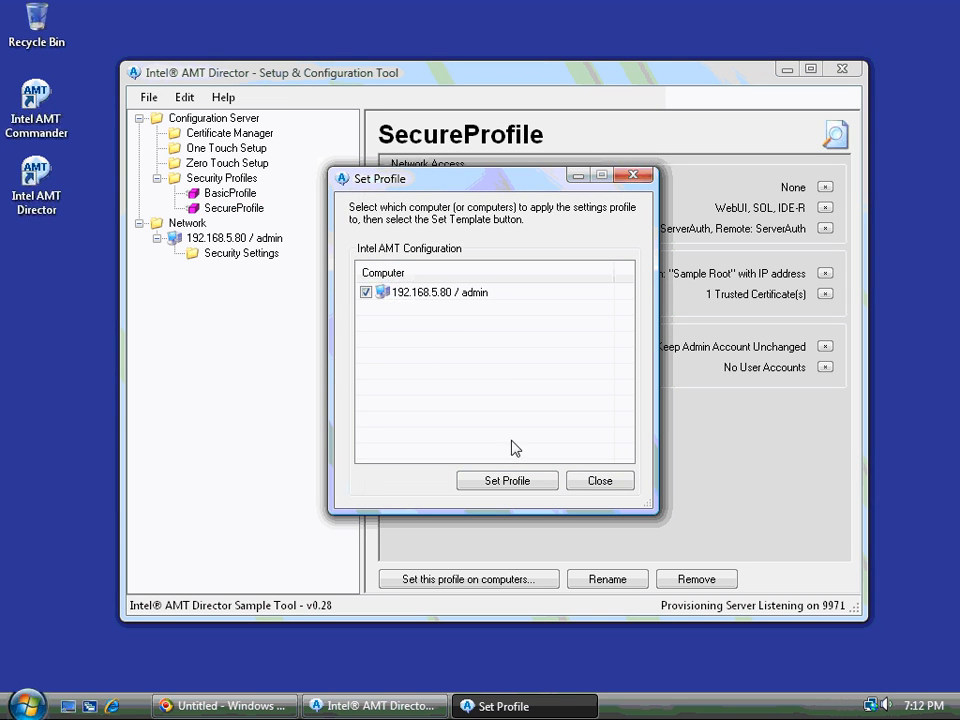
click(508, 481)
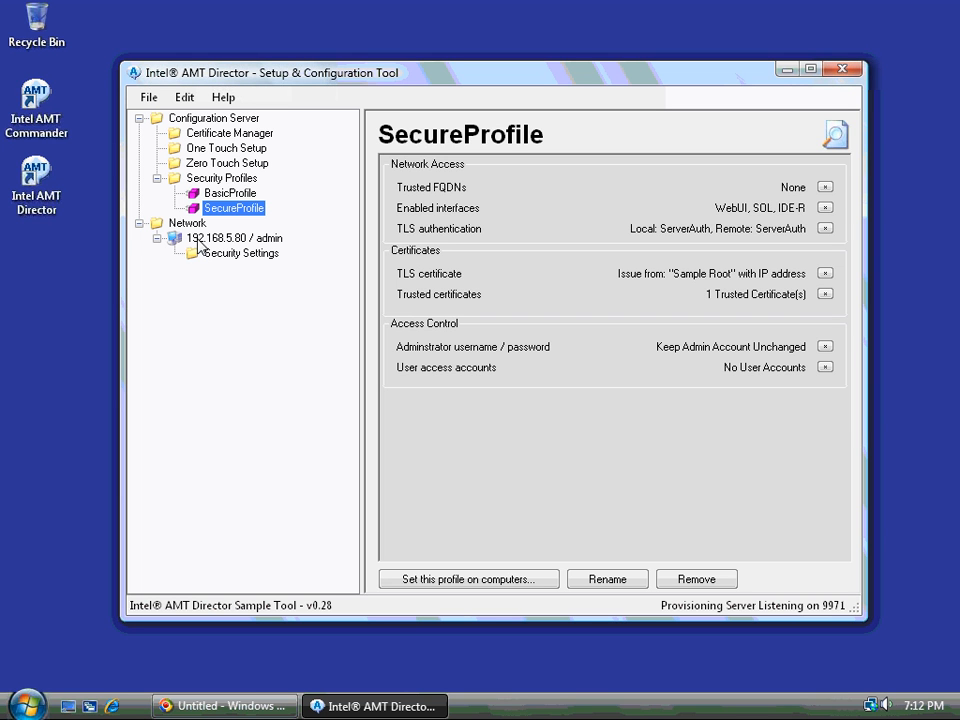
click(197, 241)
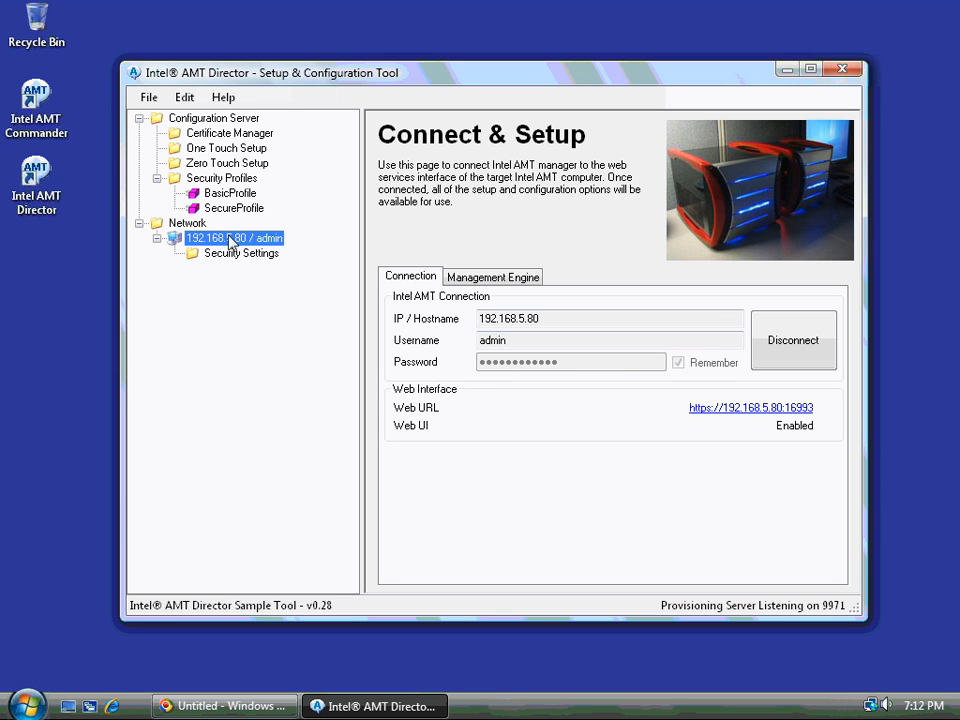
click(750, 408)
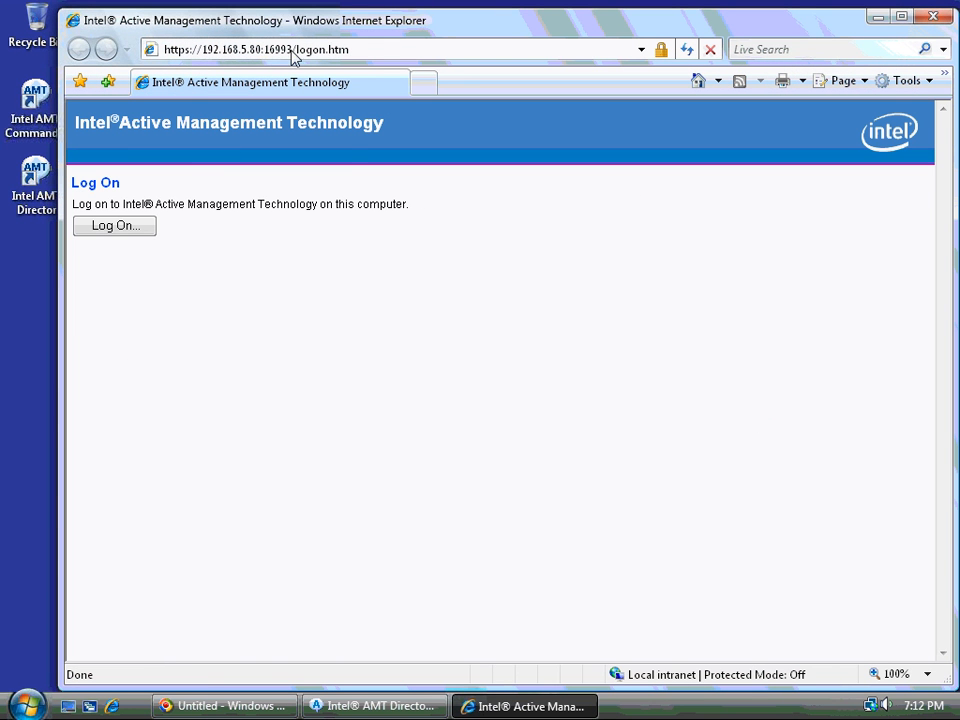
Log on to the web UI with the administrator user name and its password
click(110, 234)
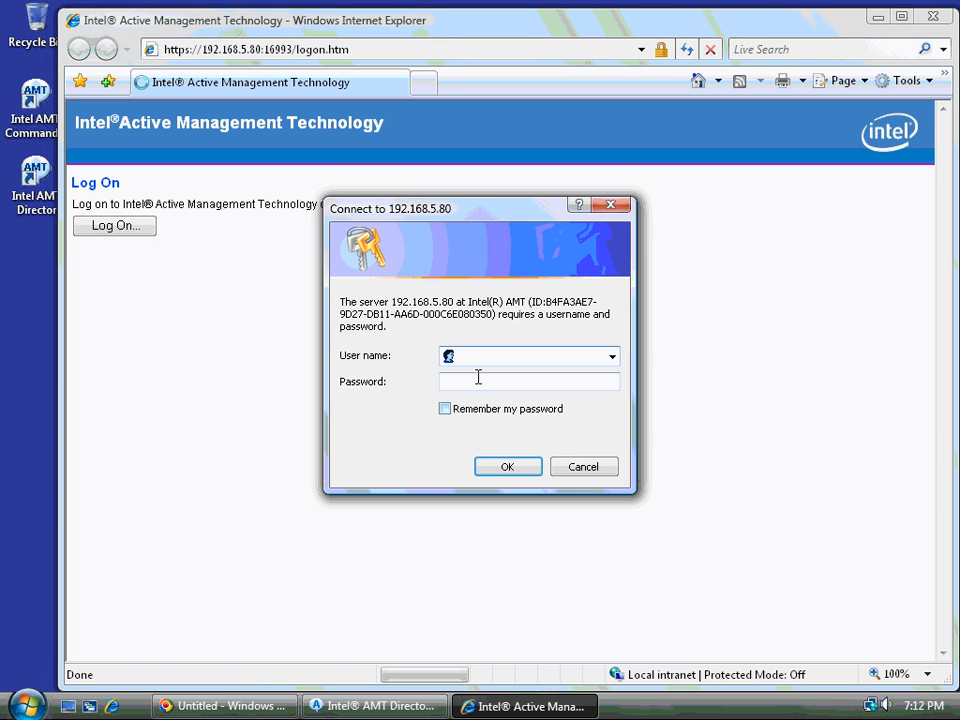
text(admin)
key(Tab)
text(••••••)
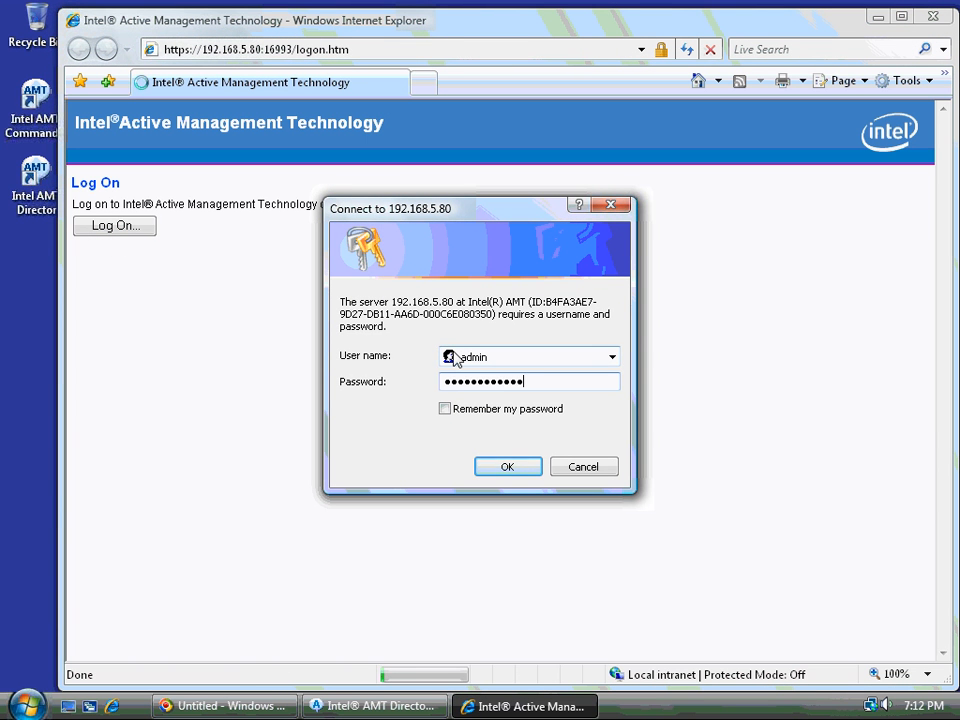
click(495, 468)
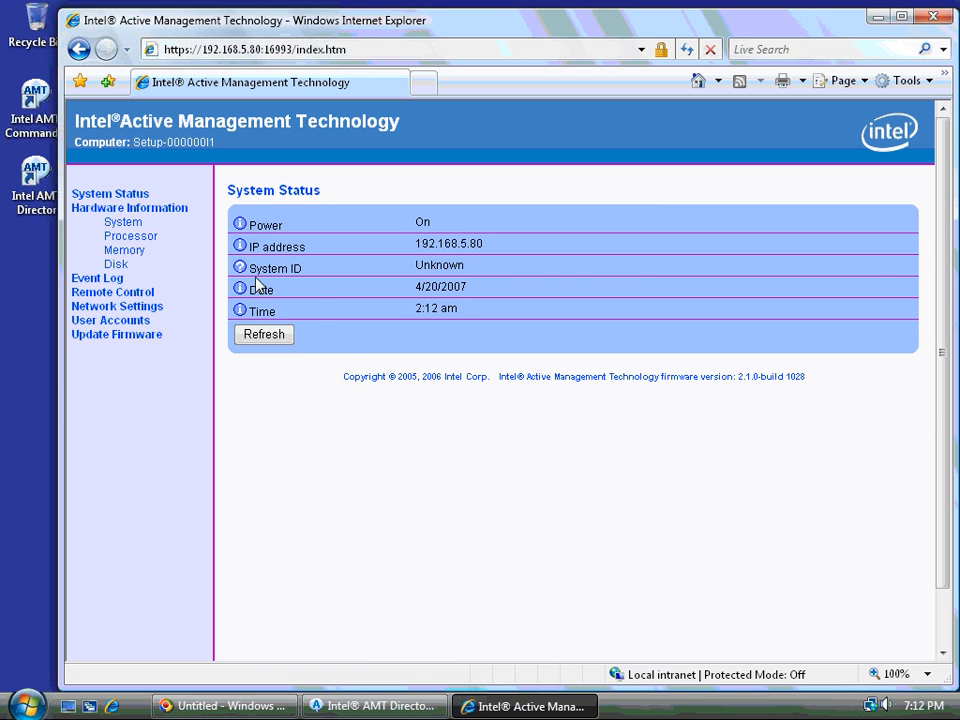
Inspect the site certificate's details and its chain from Sample Root to 192.168.5.80
click(660, 50)
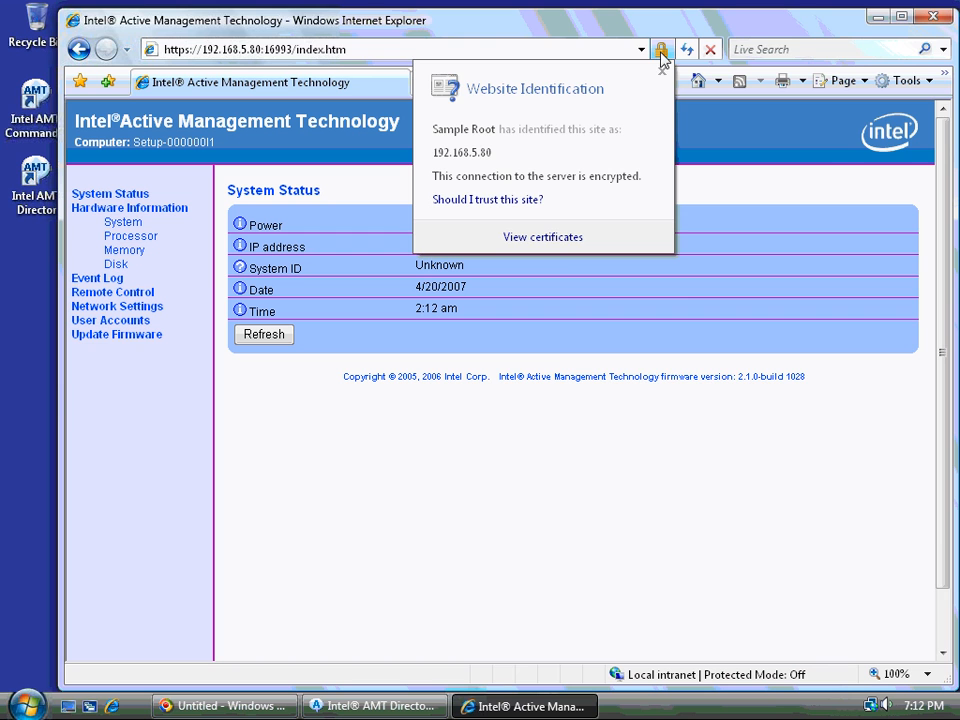
click(556, 238)
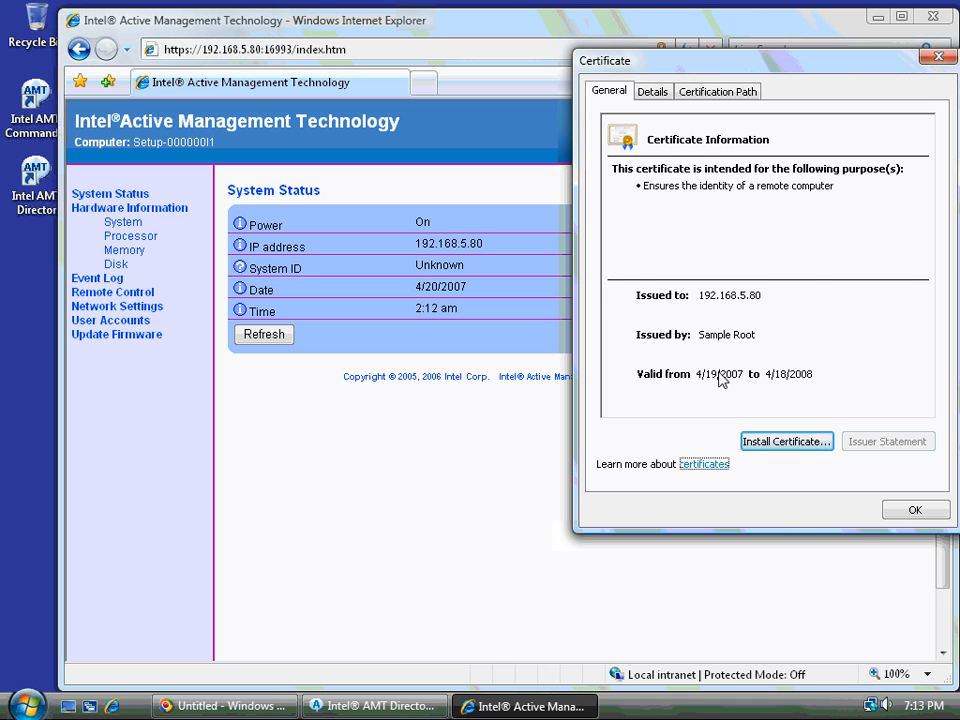
click(652, 92)
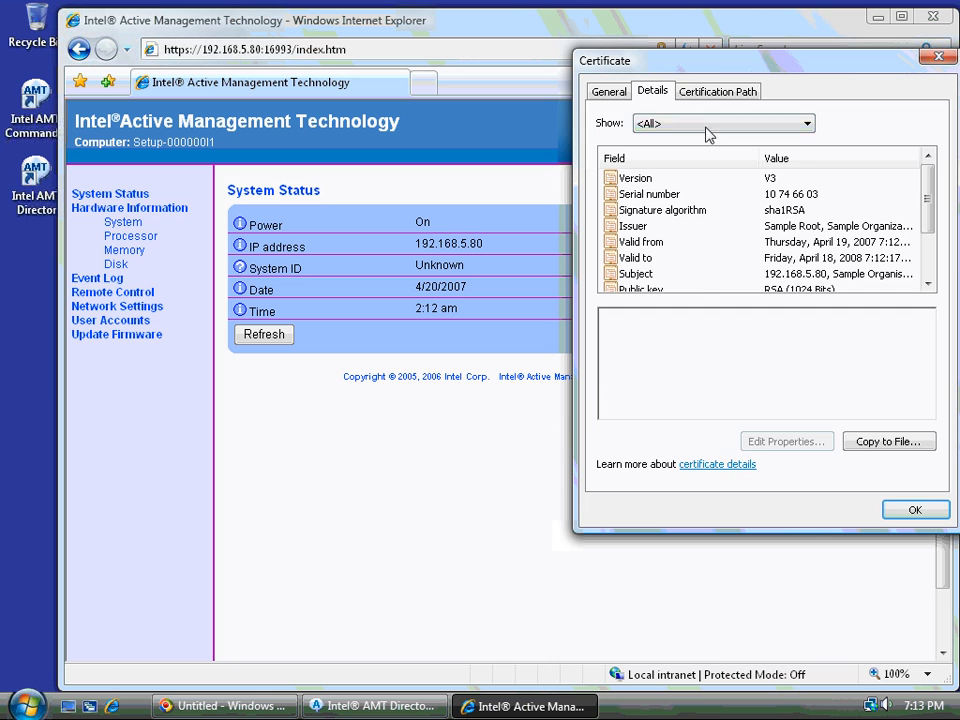
click(710, 92)
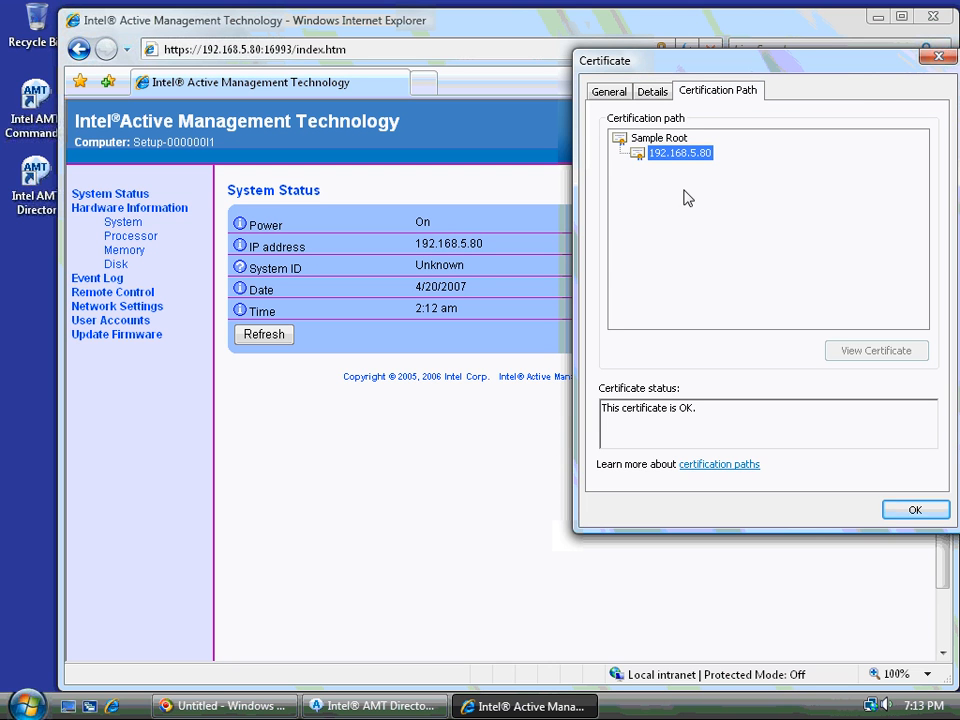
click(666, 139)
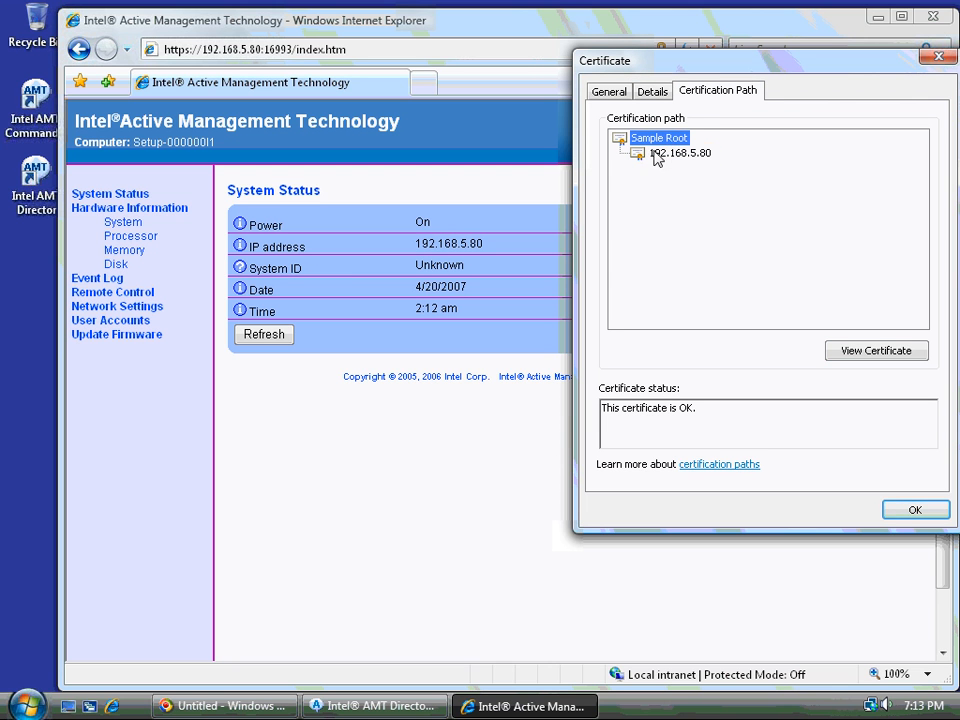
click(657, 155)
click(643, 142)
click(915, 512)
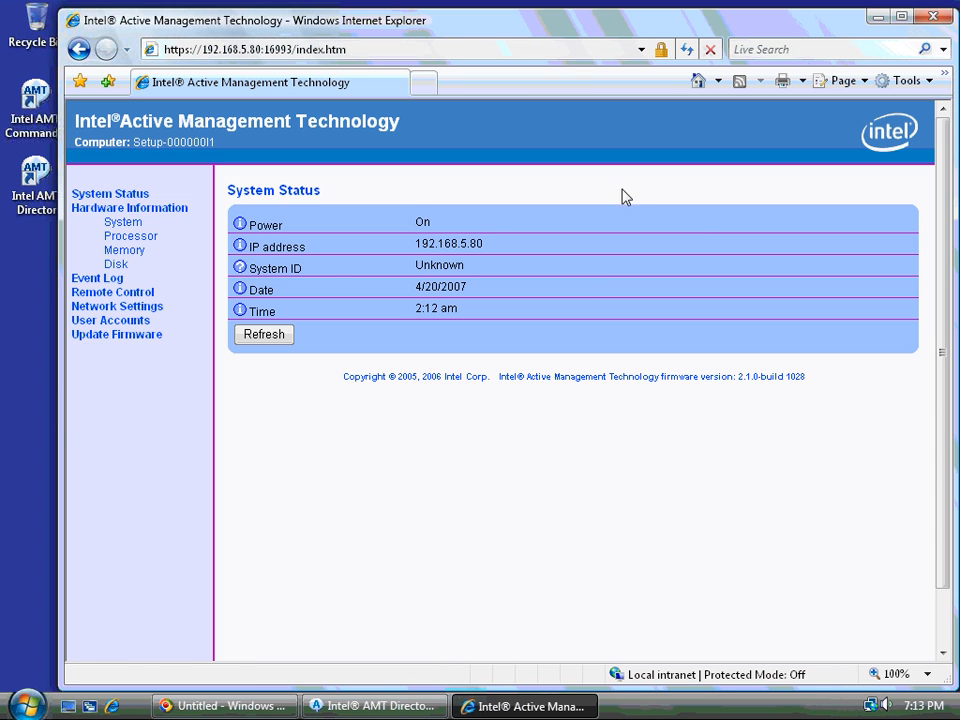
Check the User Accounts and Network Settings pages, then close Internet Explorer
click(133, 322)
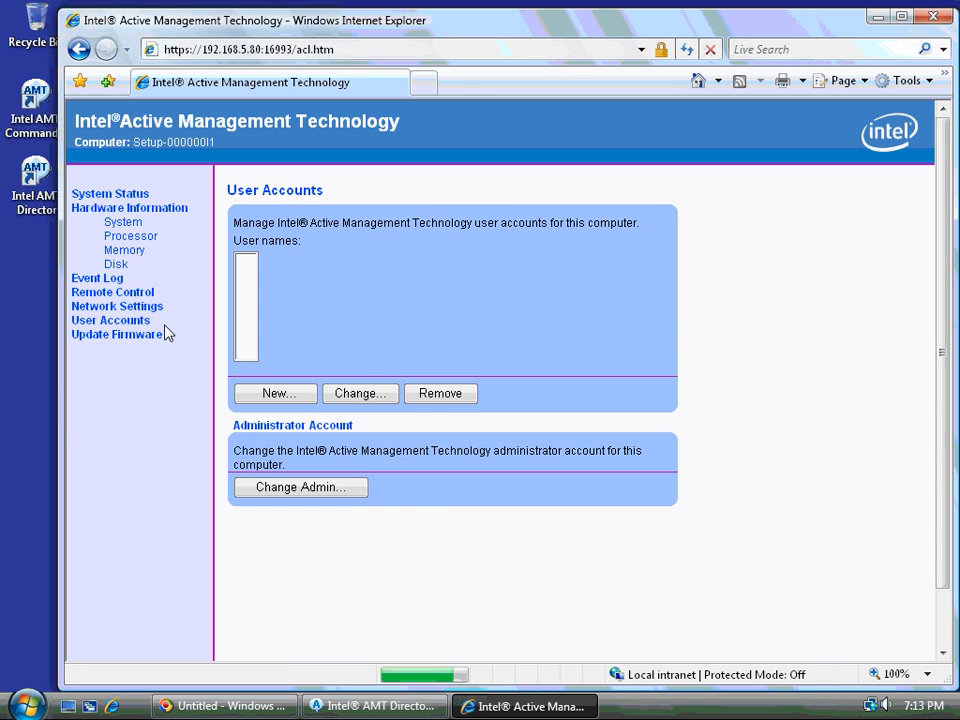
click(136, 307)
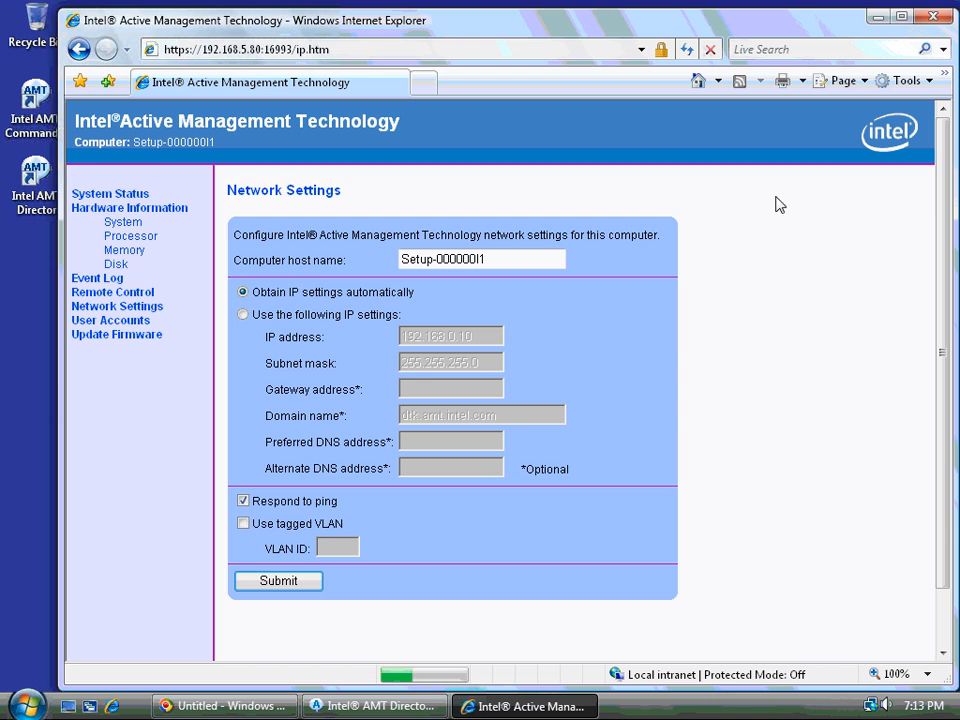
click(944, 21)
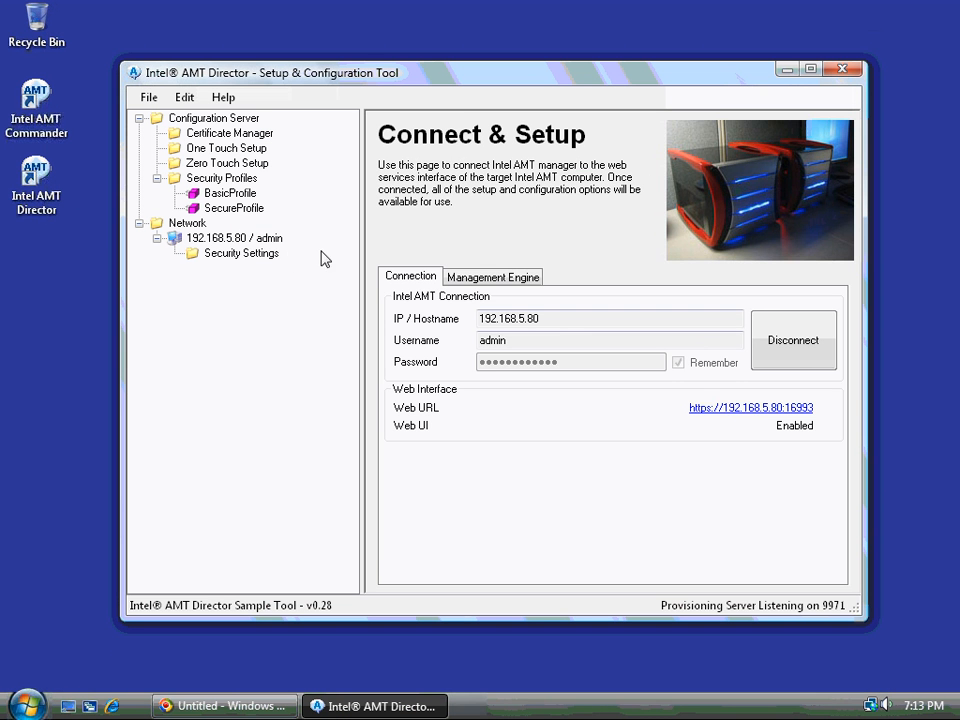
click(245, 253)
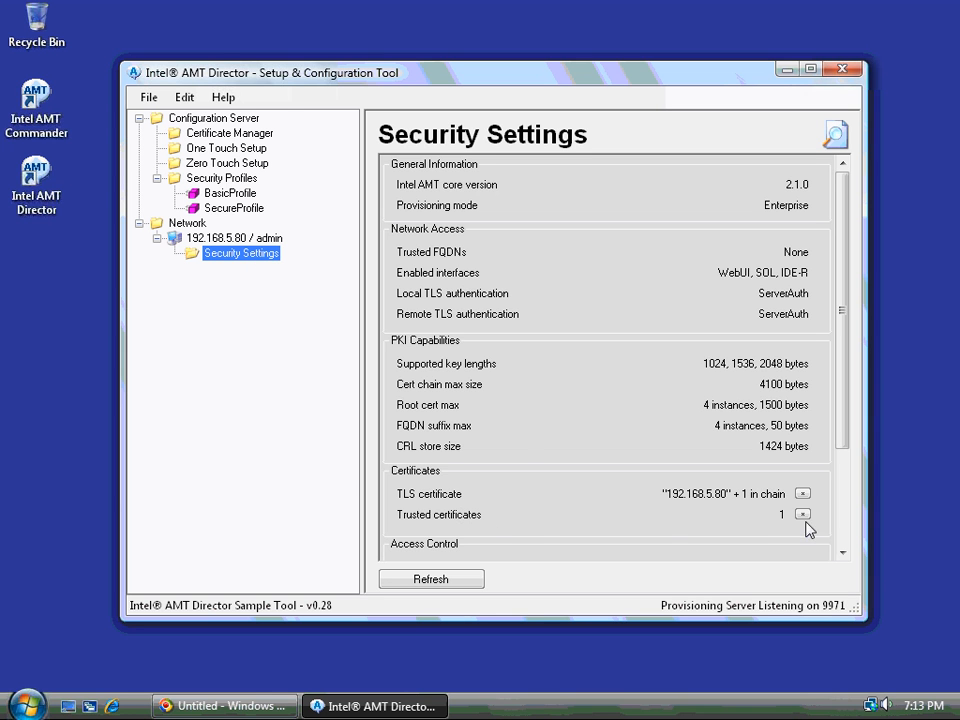
click(802, 493)
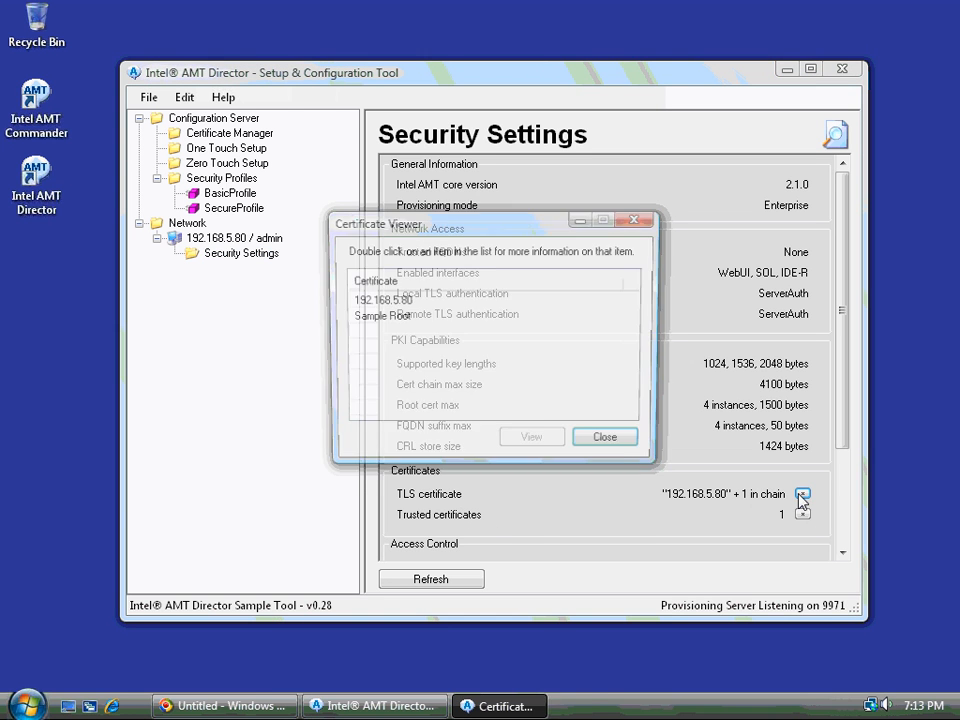
click(372, 320)
click(378, 301)
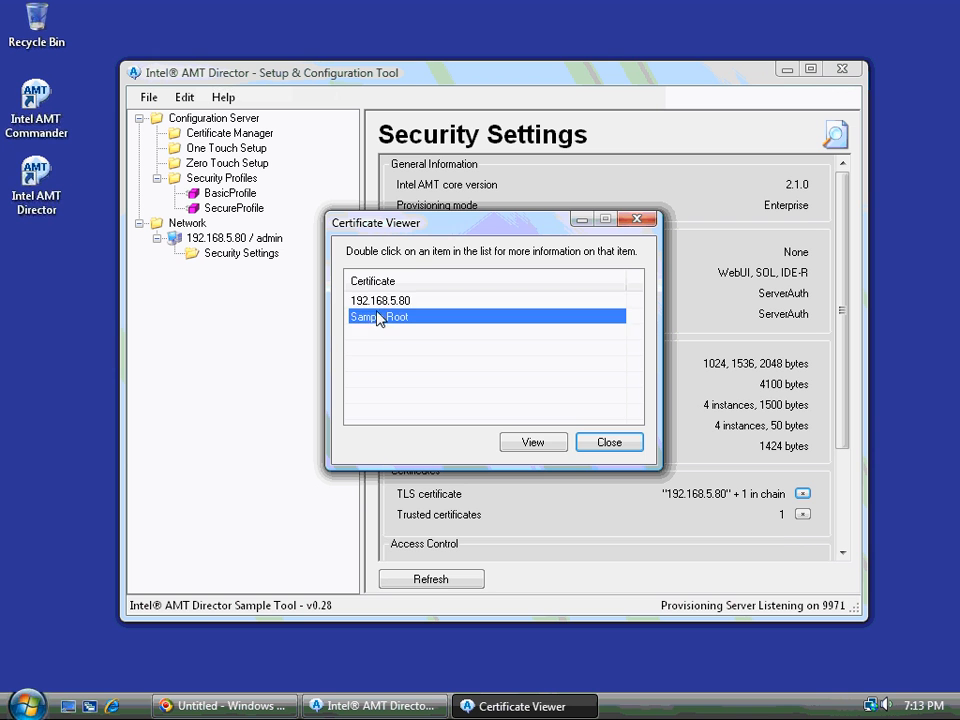
click(565, 442)
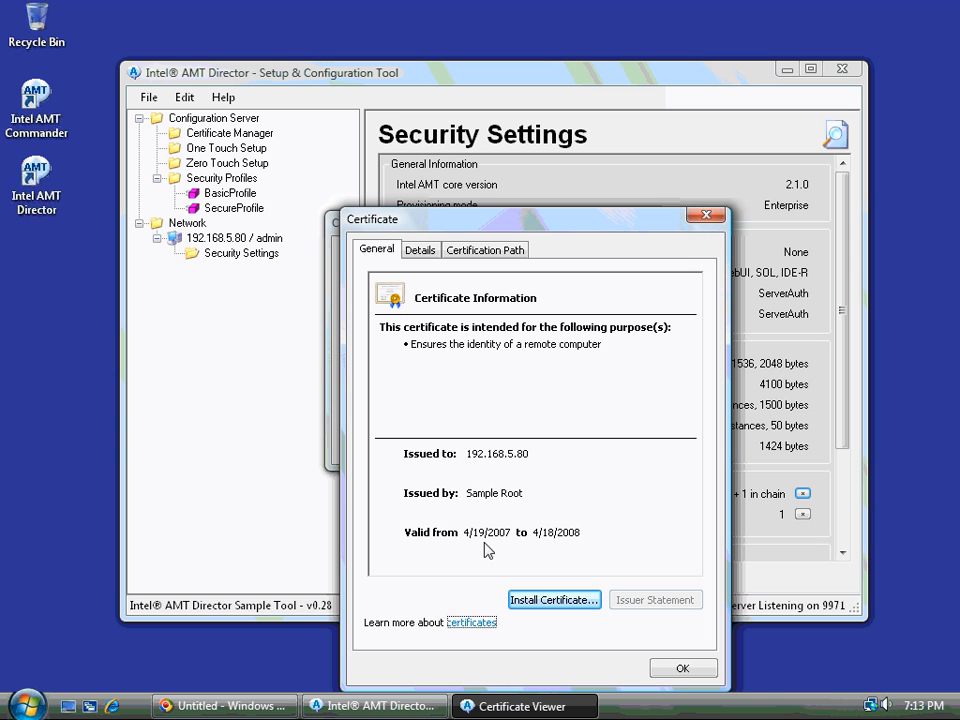
click(706, 214)
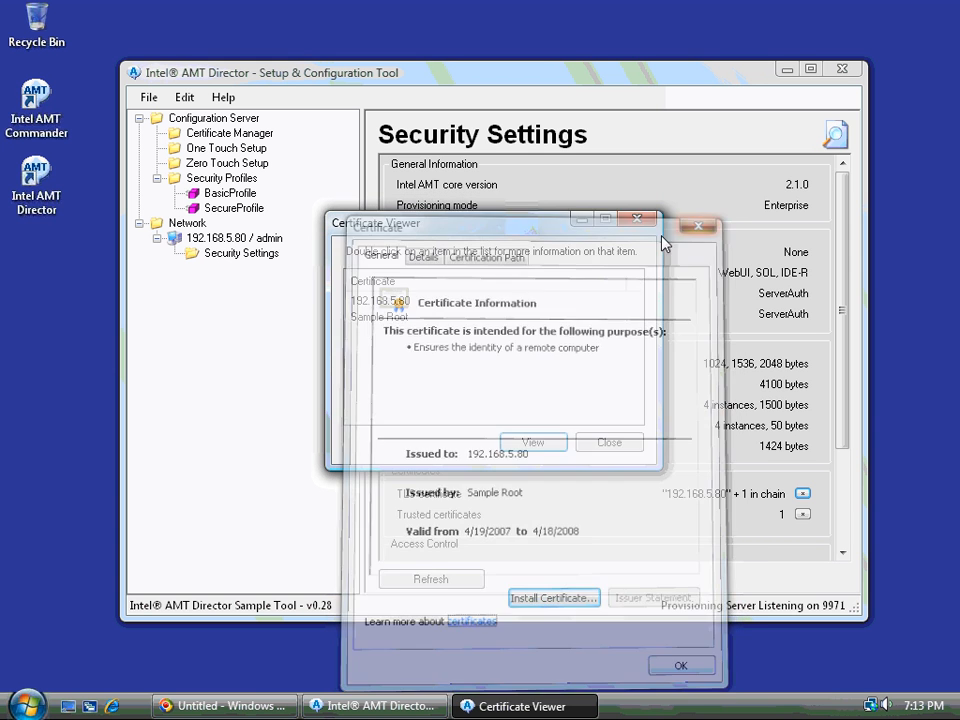
click(388, 318)
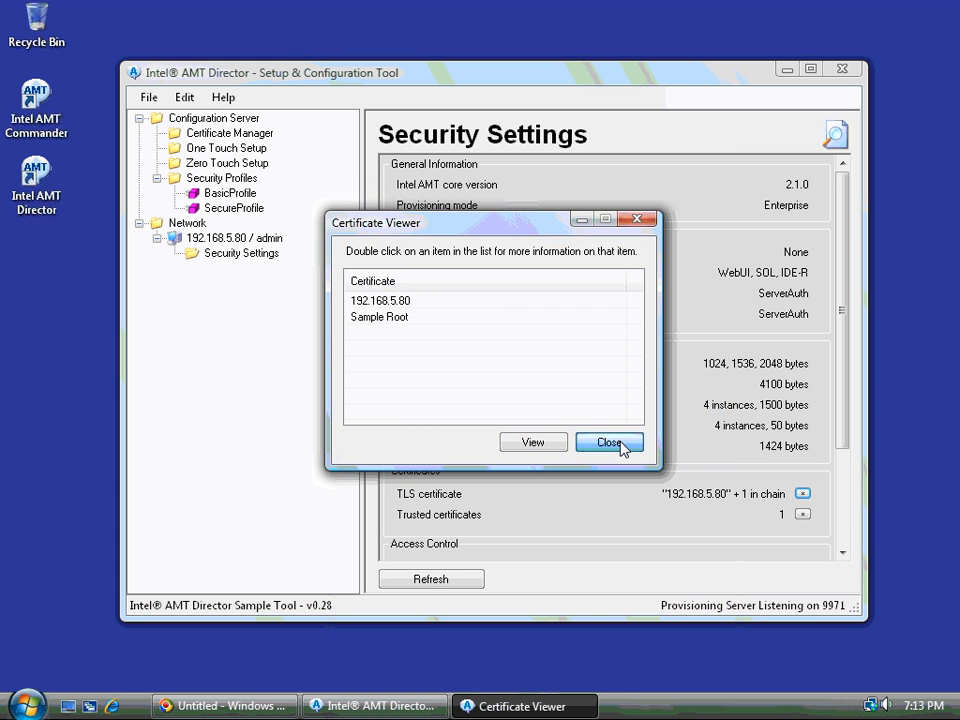
click(619, 444)
scroll(644, 450, down, 3)
scroll(640, 448, up, 3)
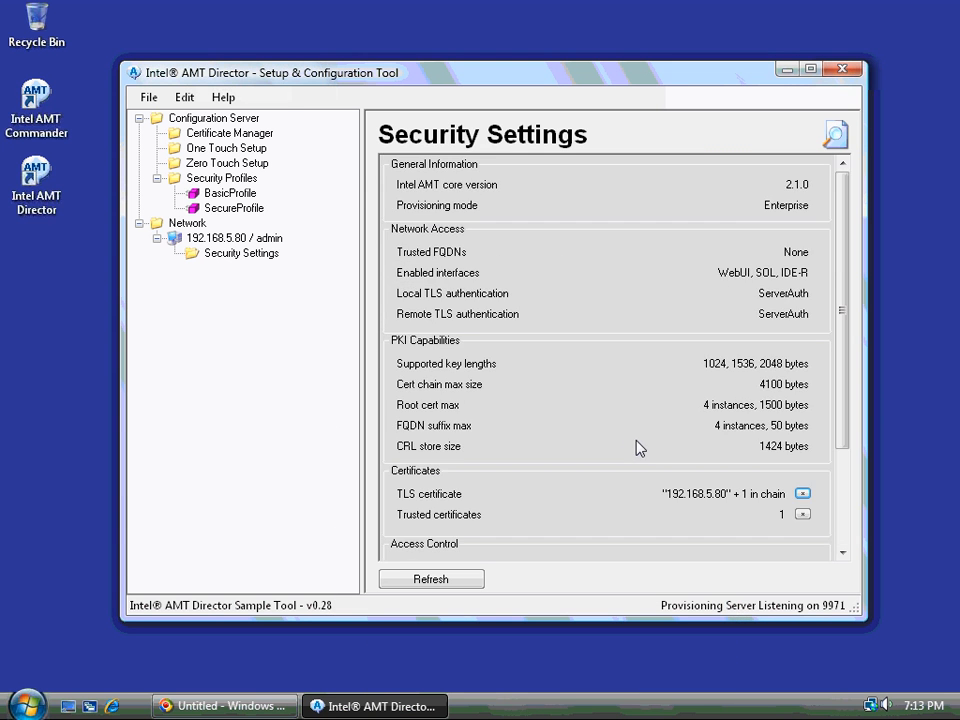
drag(328, 80, 651, 335)
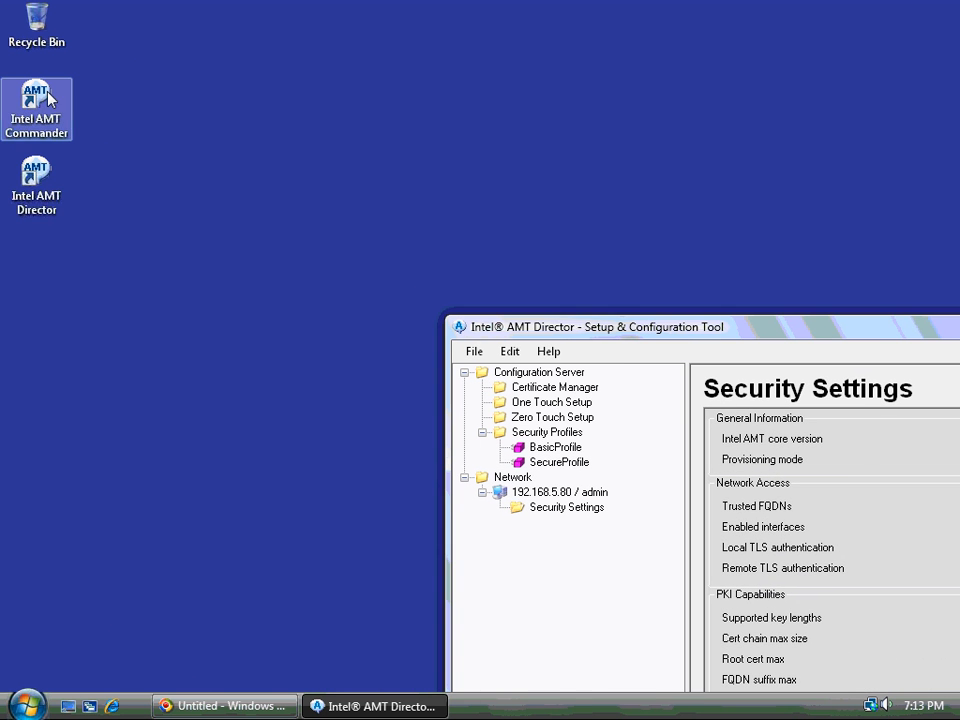
Launch Intel AMT Commander and begin adding a new Intel AMT computer
right_click(50, 98)
click(86, 106)
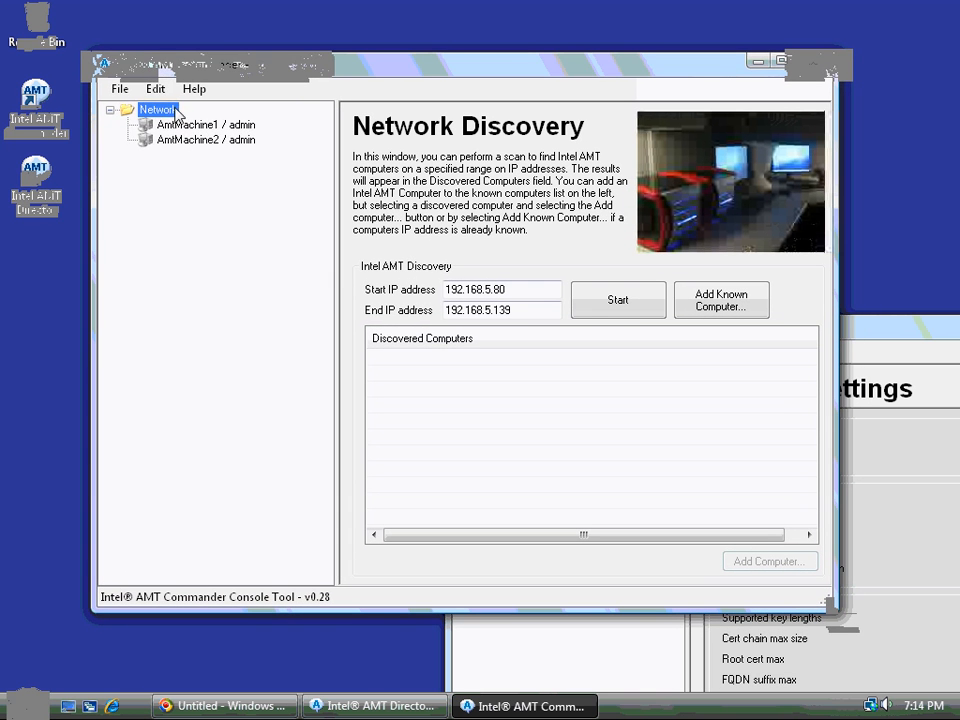
click(128, 90)
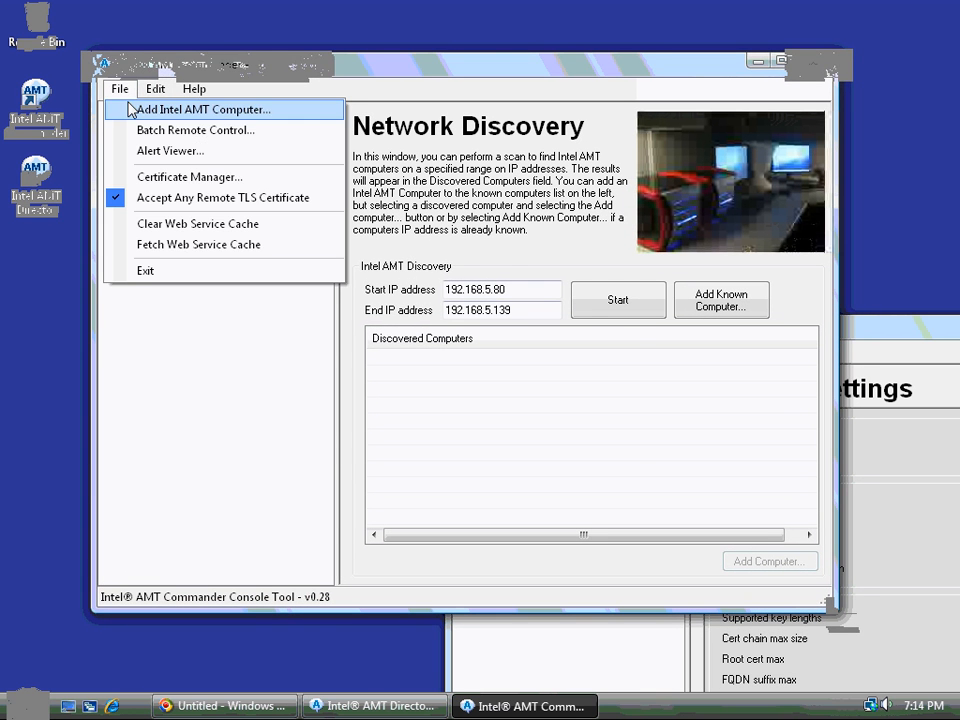
click(133, 108)
Add host 192.168.5.80 with the admin password, set to be remembered
click(392, 277)
double_click(392, 277)
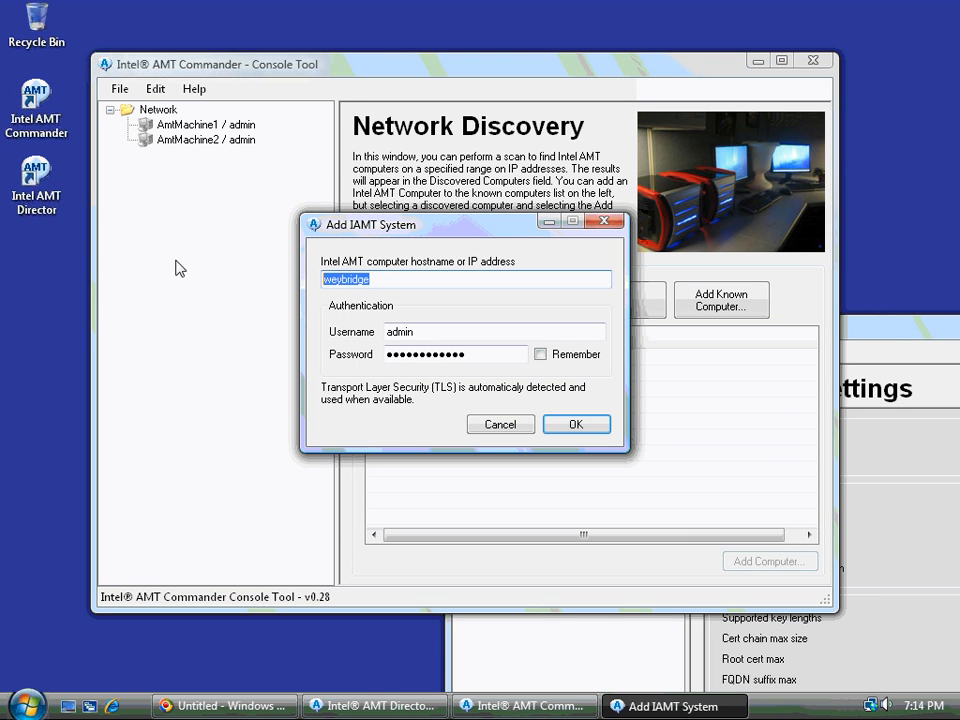
text(192.168.5.80)
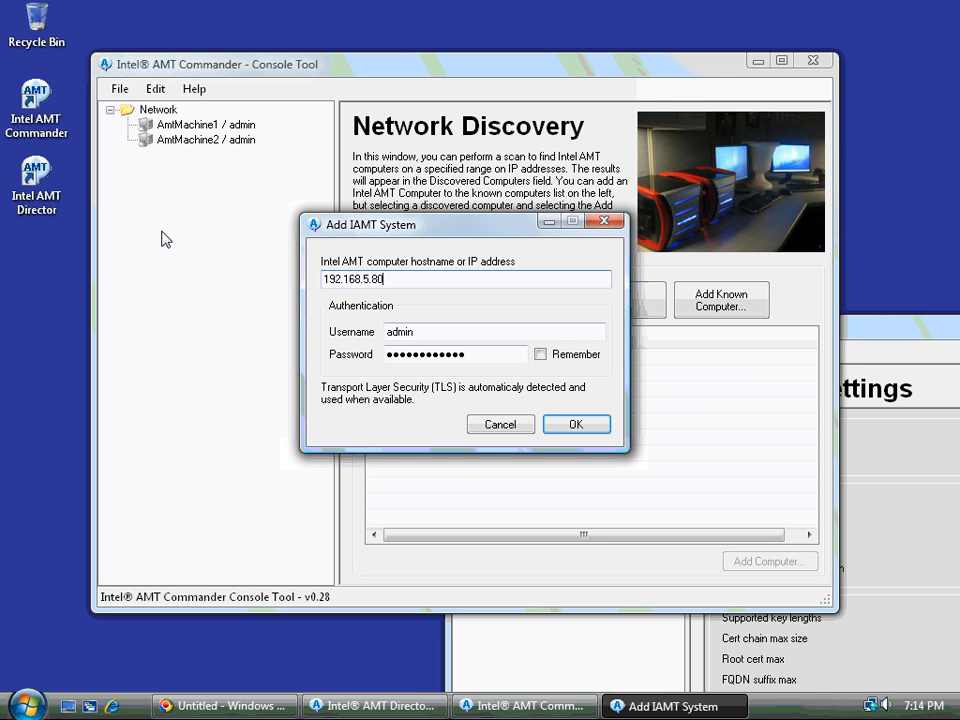
drag(515, 355, 197, 342)
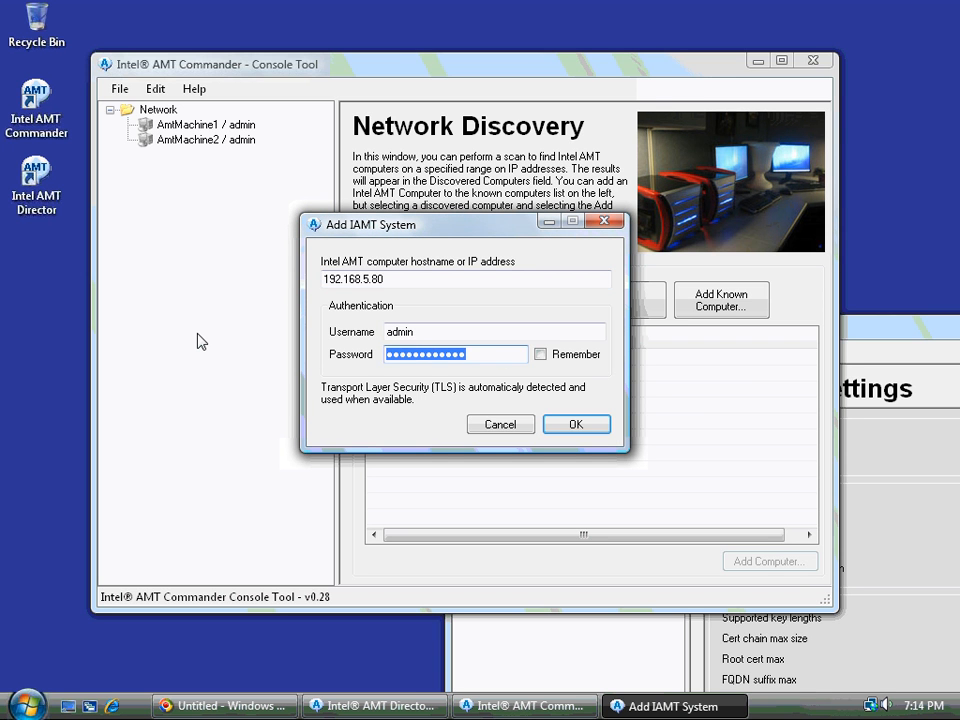
text(P@s)
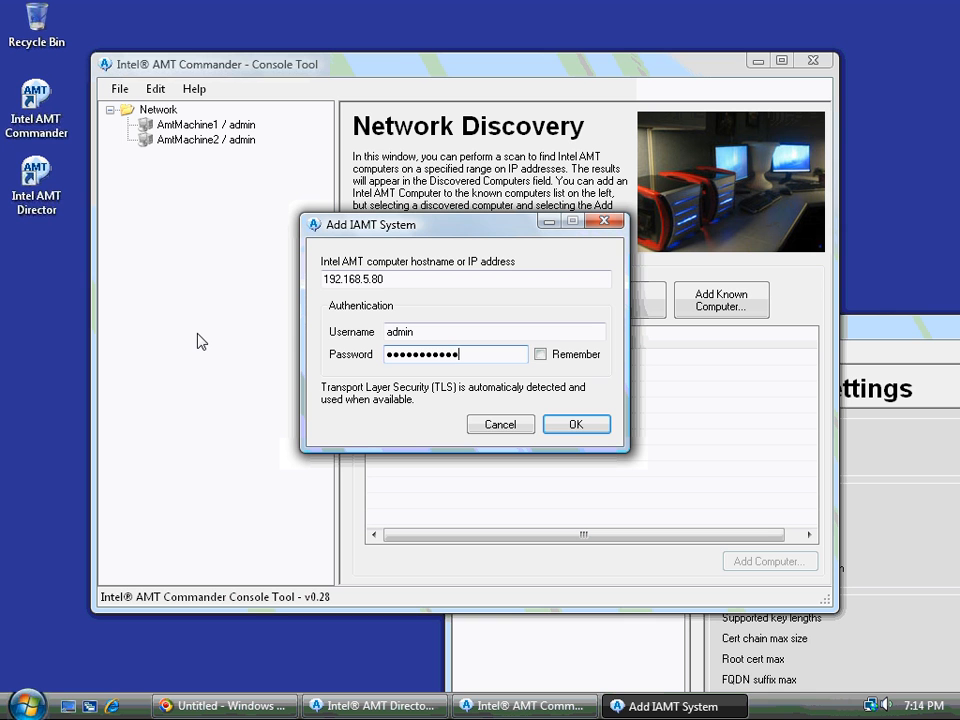
click(539, 354)
click(576, 424)
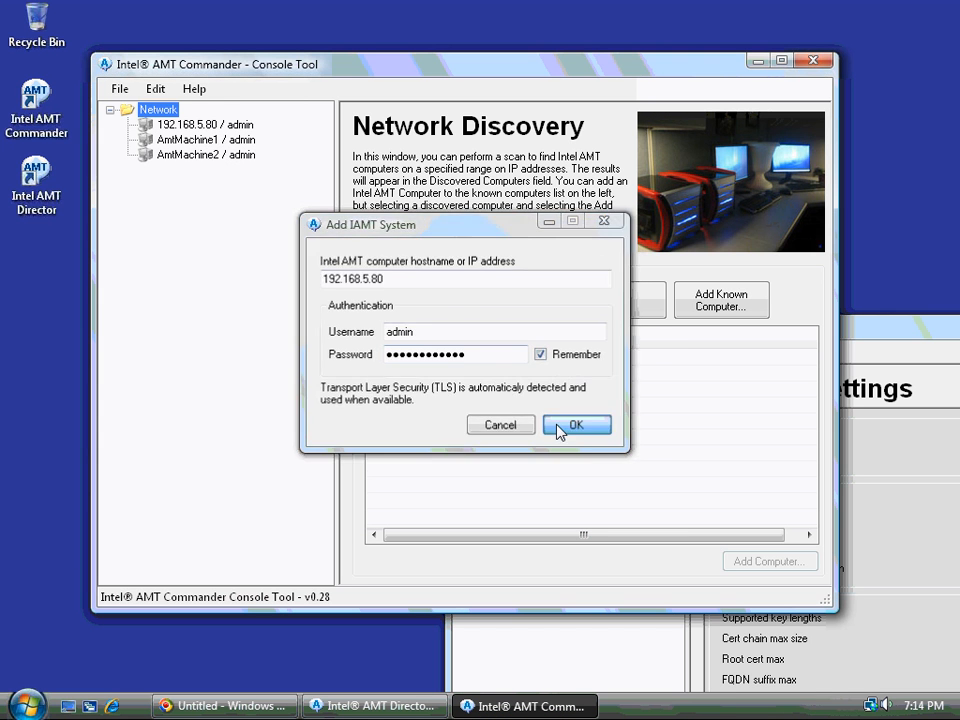
right_click(195, 125)
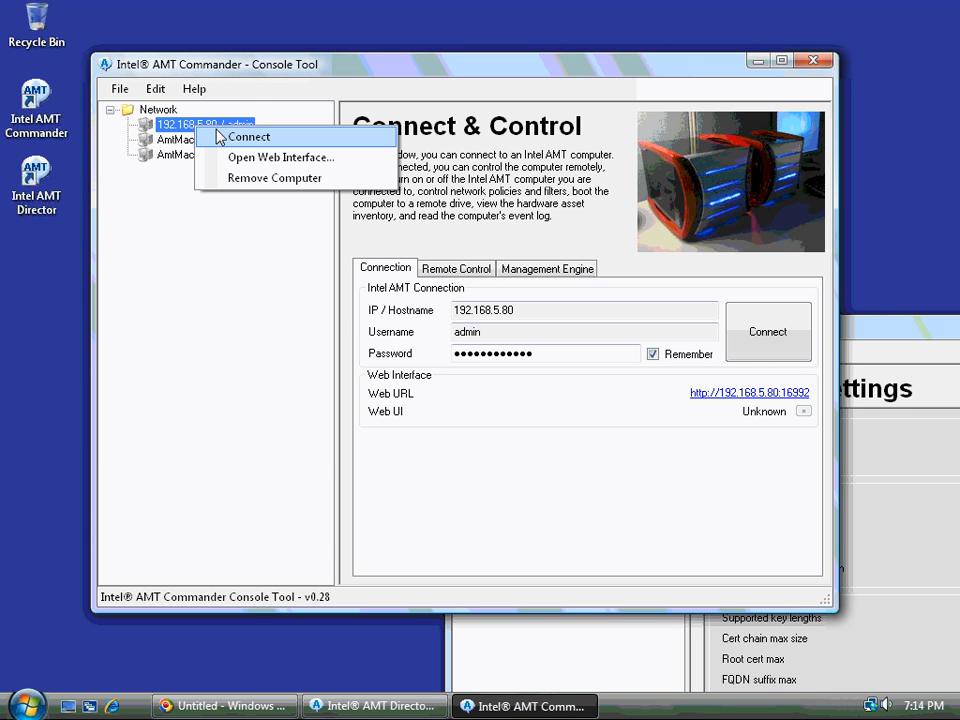
Connect to 192.168.5.80 from its context menu
click(566, 430)
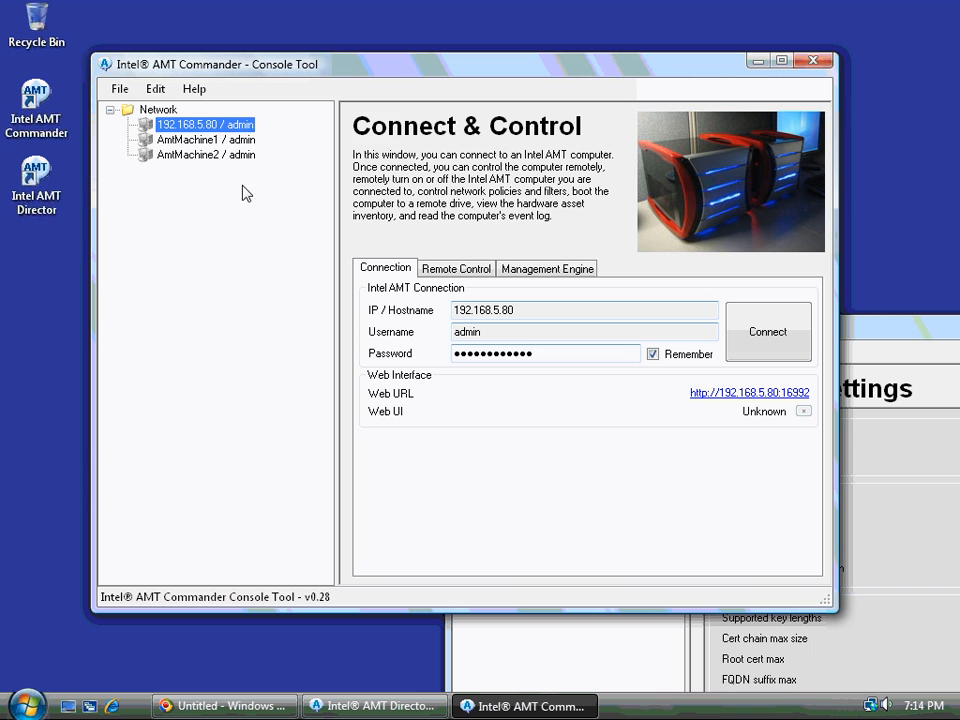
right_click(191, 128)
click(209, 138)
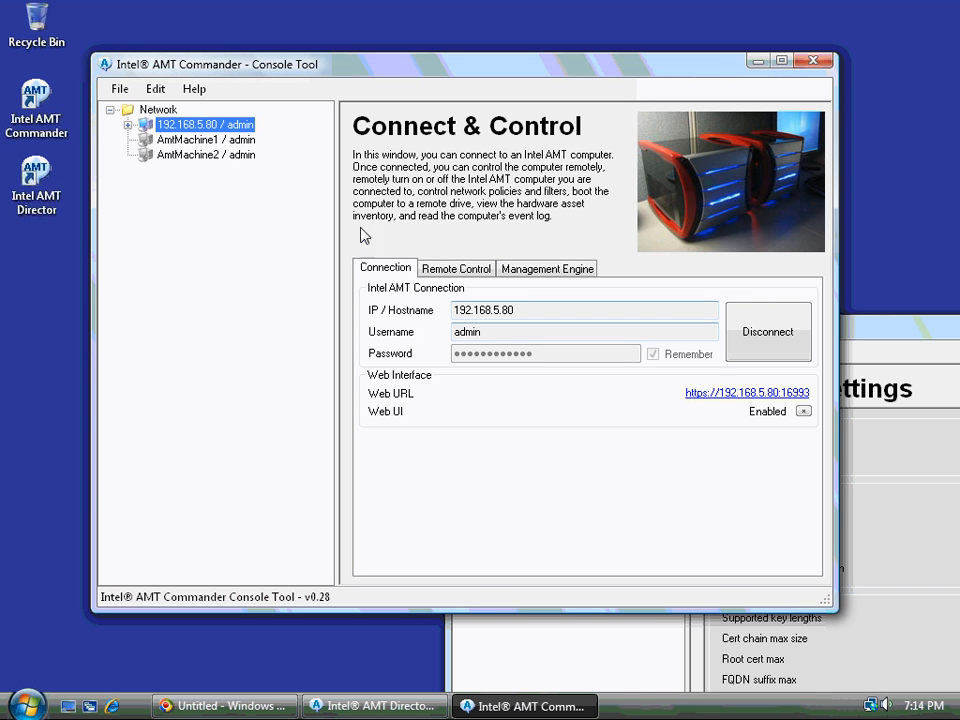
Browse the Networking, Policies, Filters and Hardware Asset pages, then show Remote Control settings
click(127, 125)
click(146, 155)
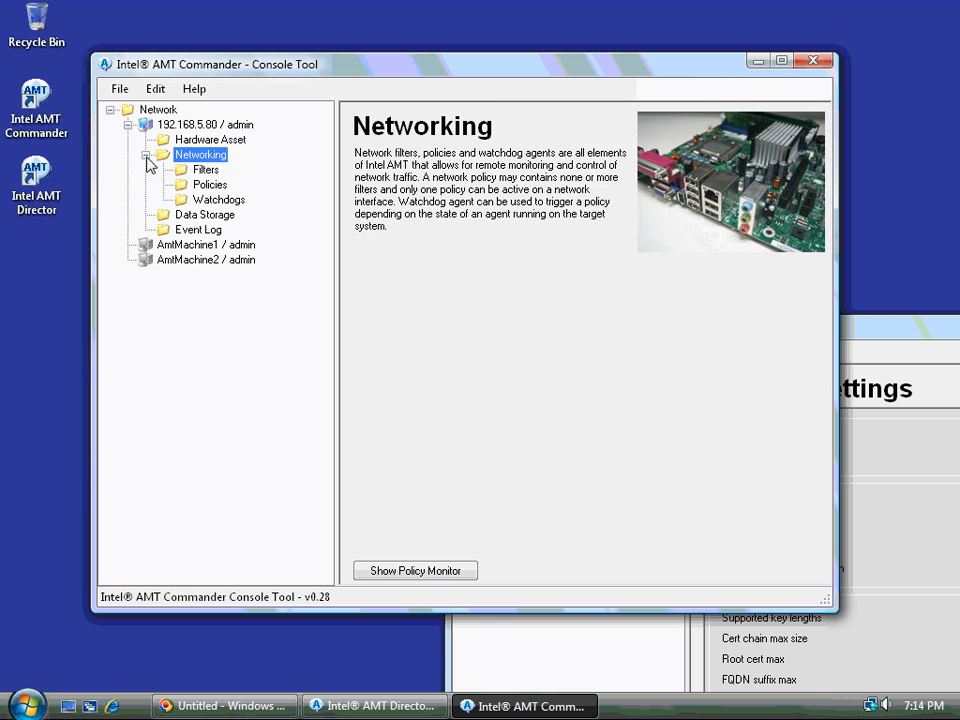
click(206, 185)
click(206, 172)
click(196, 141)
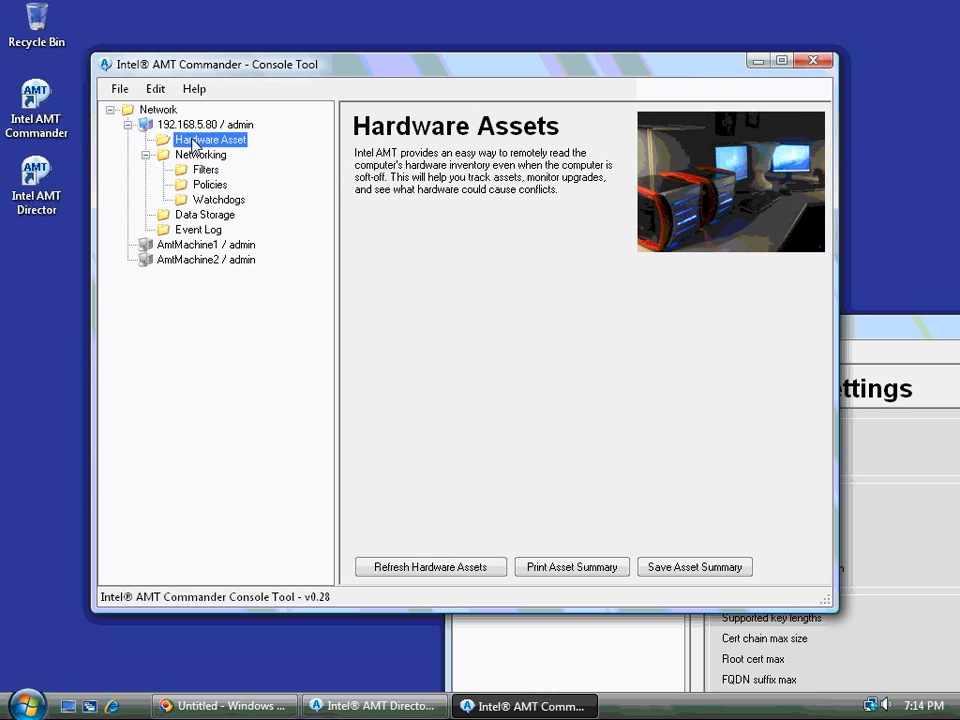
click(197, 127)
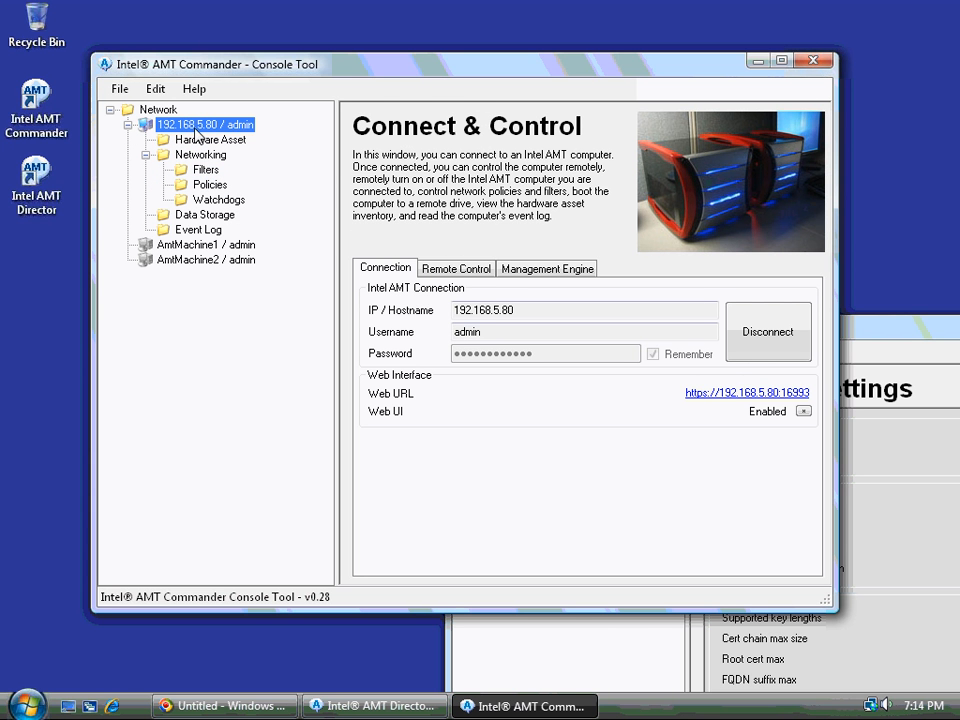
click(456, 268)
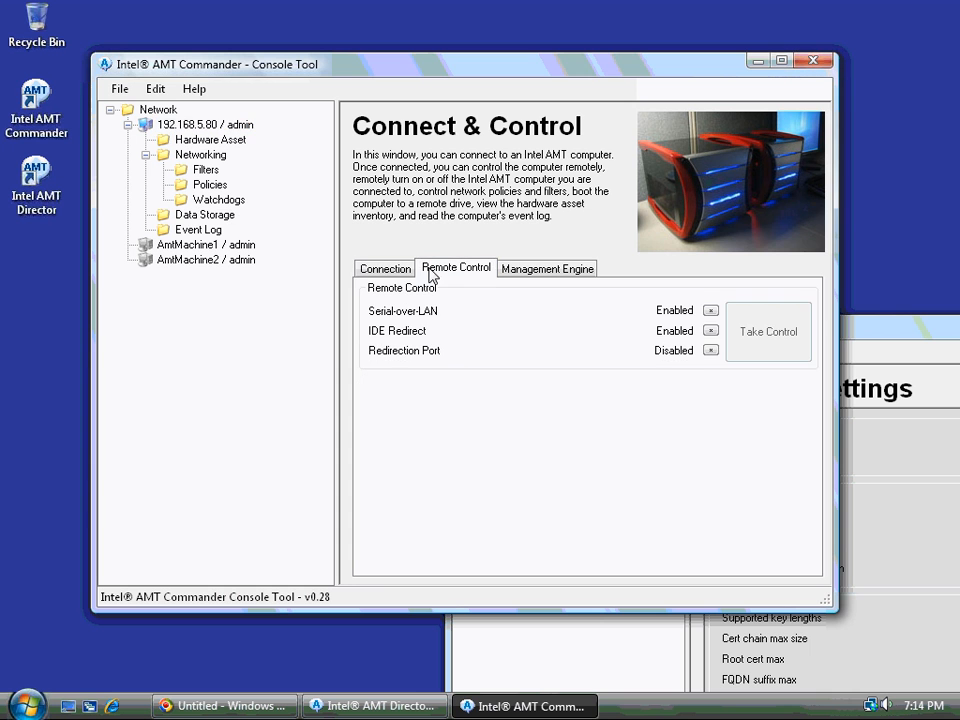
Enable the redirection port, then close the Serial-over-LAN terminal session to 192.168.5.80
click(711, 350)
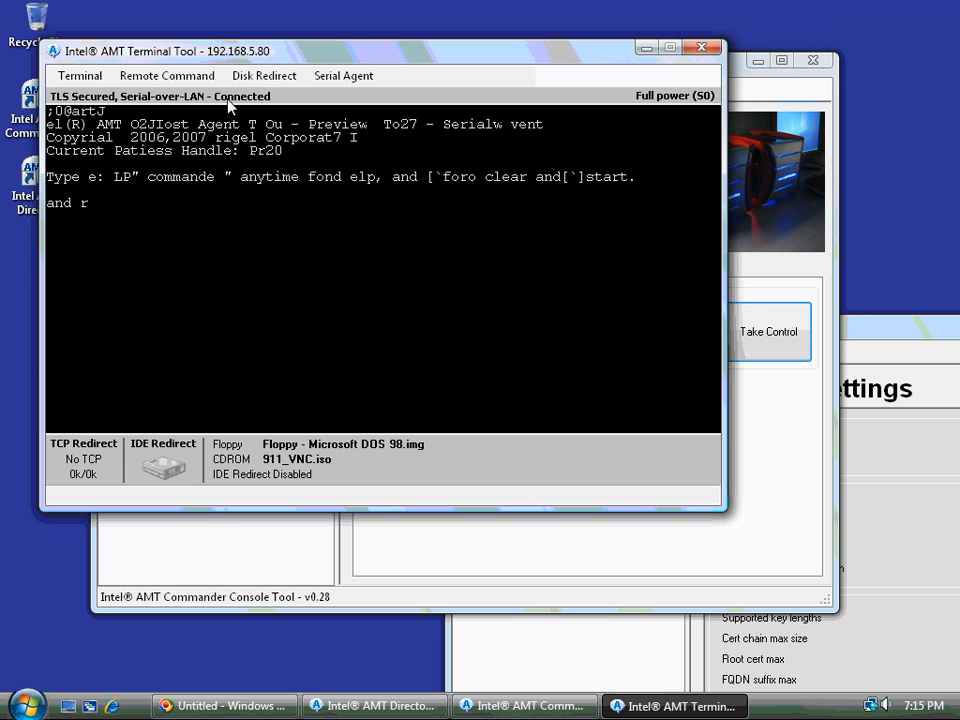
click(703, 46)
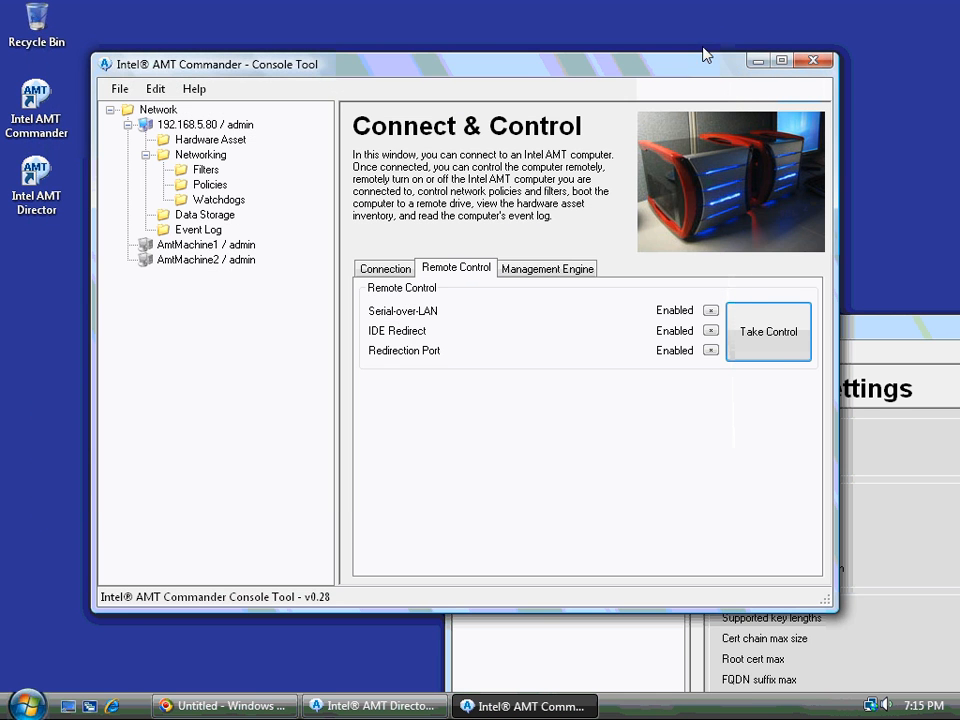
Move the Commander and Director windows aside and show the Director's certificate store
drag(680, 70, 672, 50)
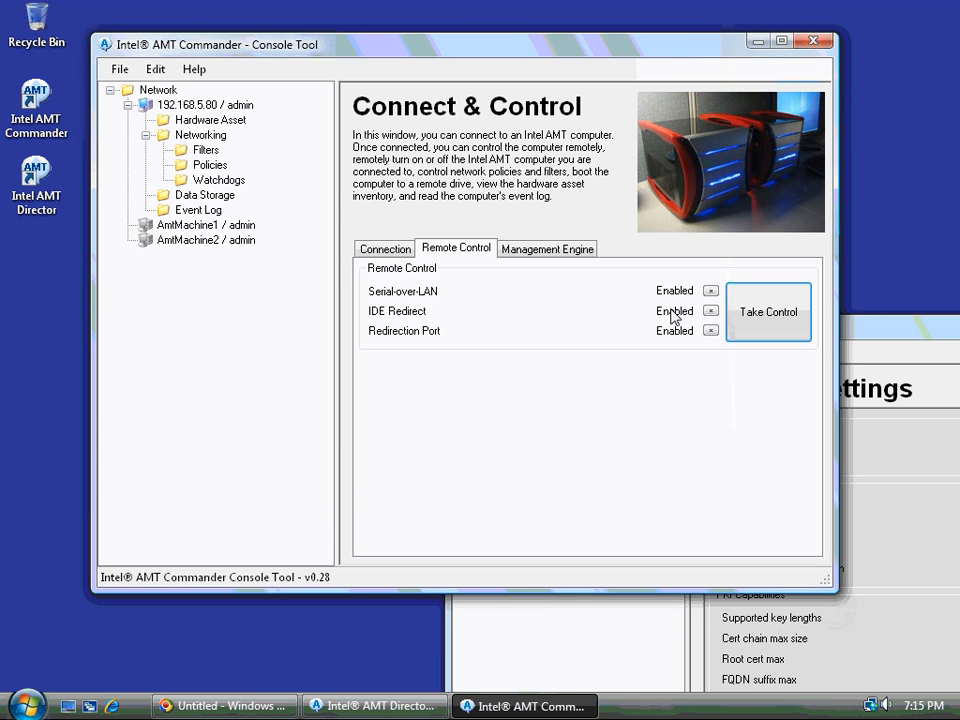
drag(858, 333, 811, 318)
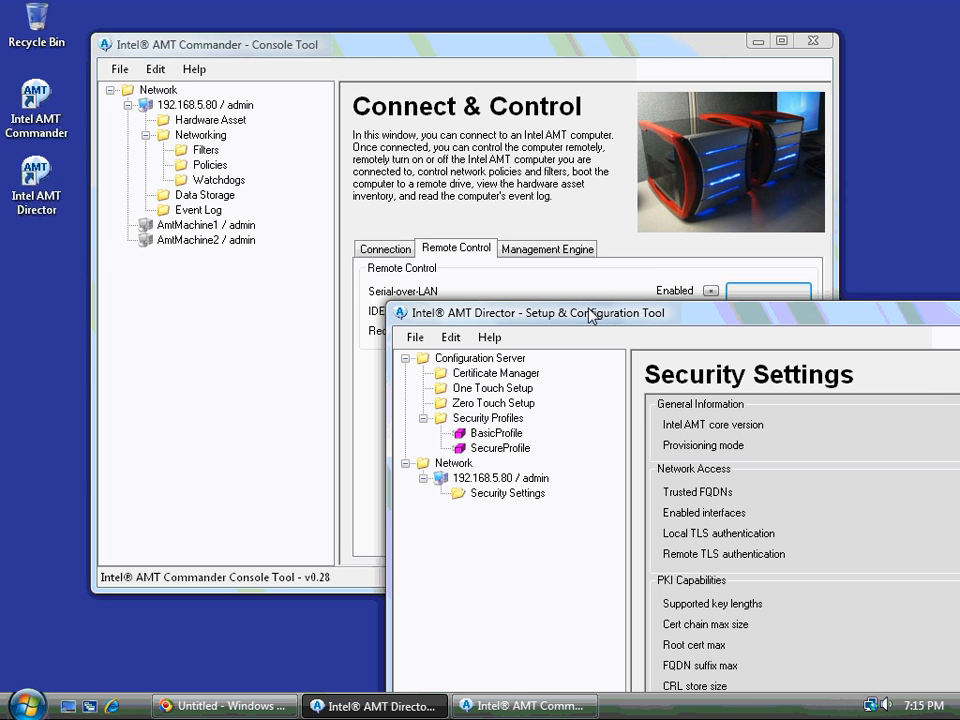
drag(590, 316, 392, 120)
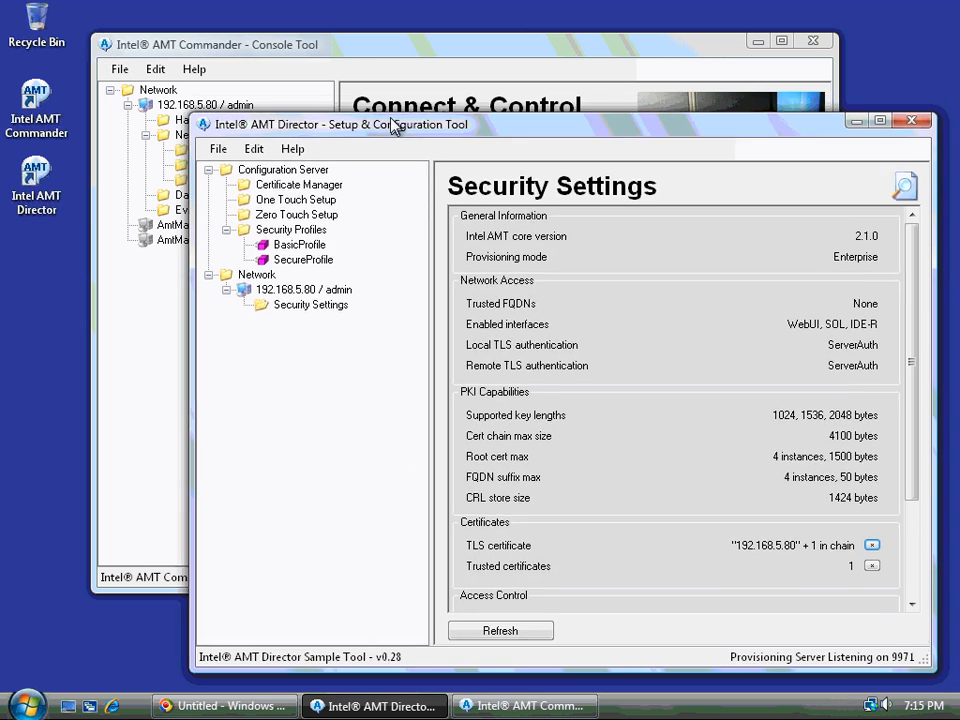
click(295, 177)
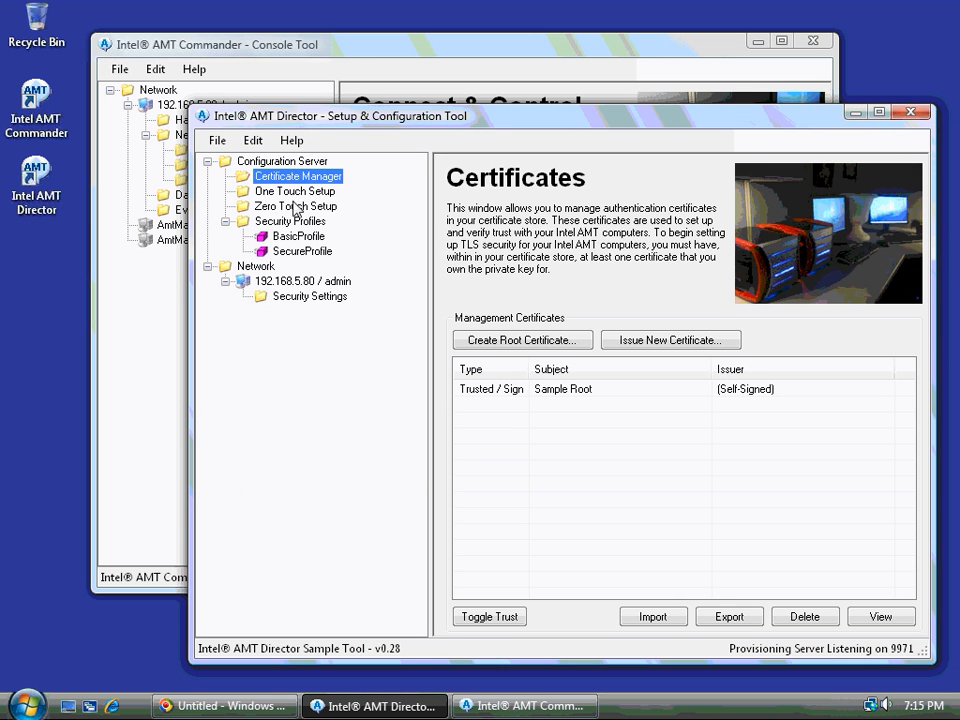